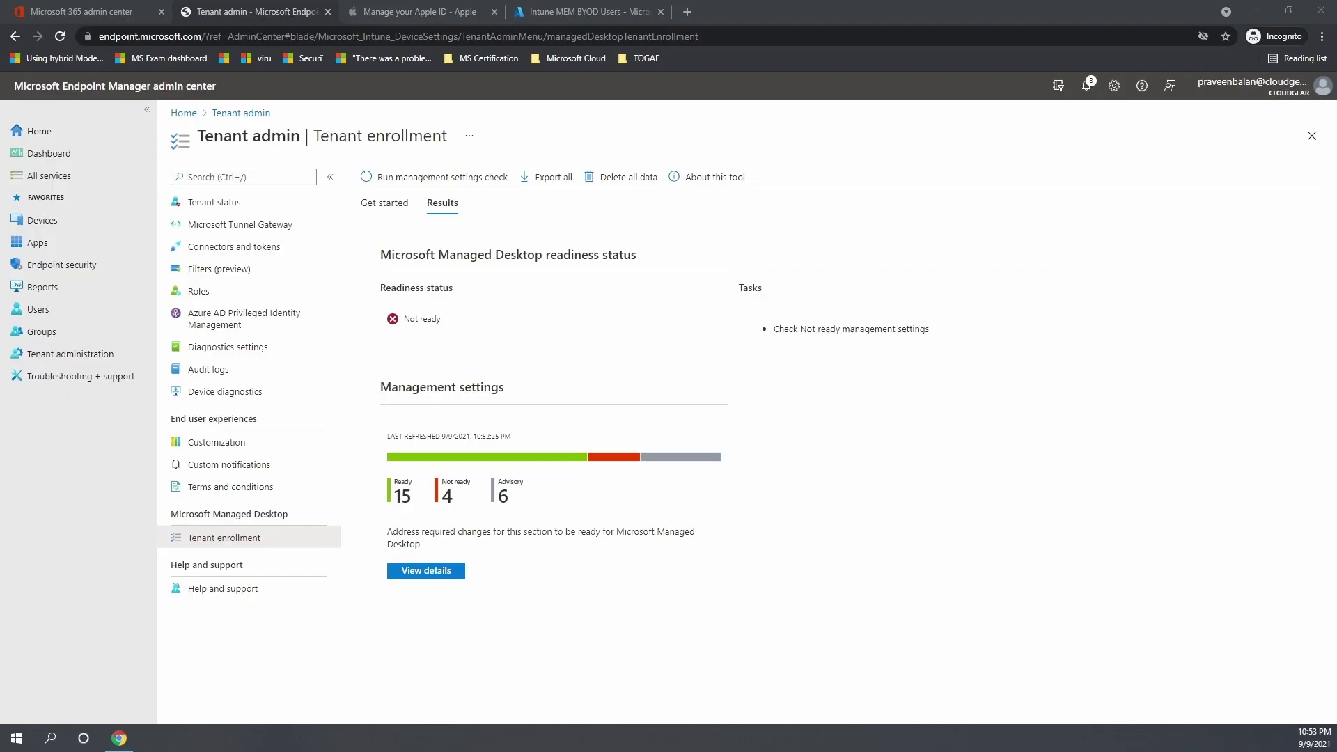
Open the Apple MDM push certificate setup under Devices > iOS/iPadOS enrollment
left_click(42, 220)
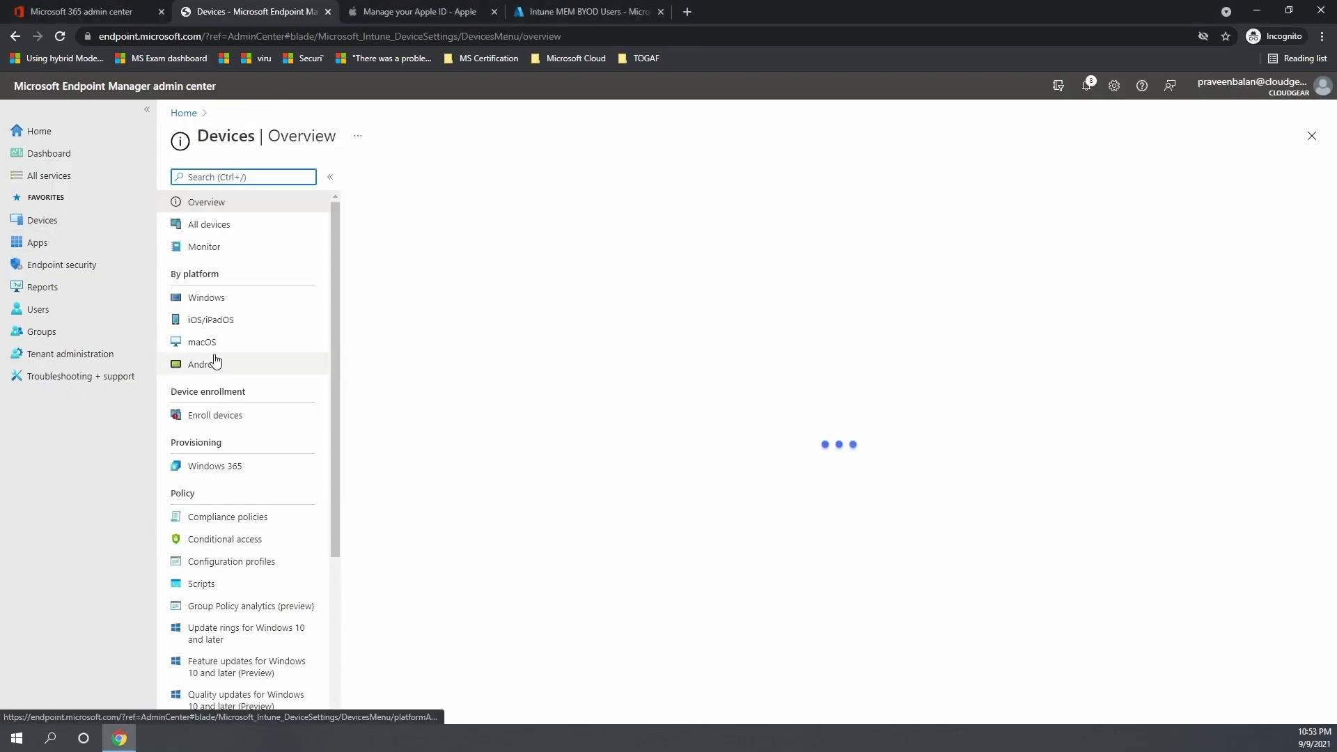
left_click(217, 321)
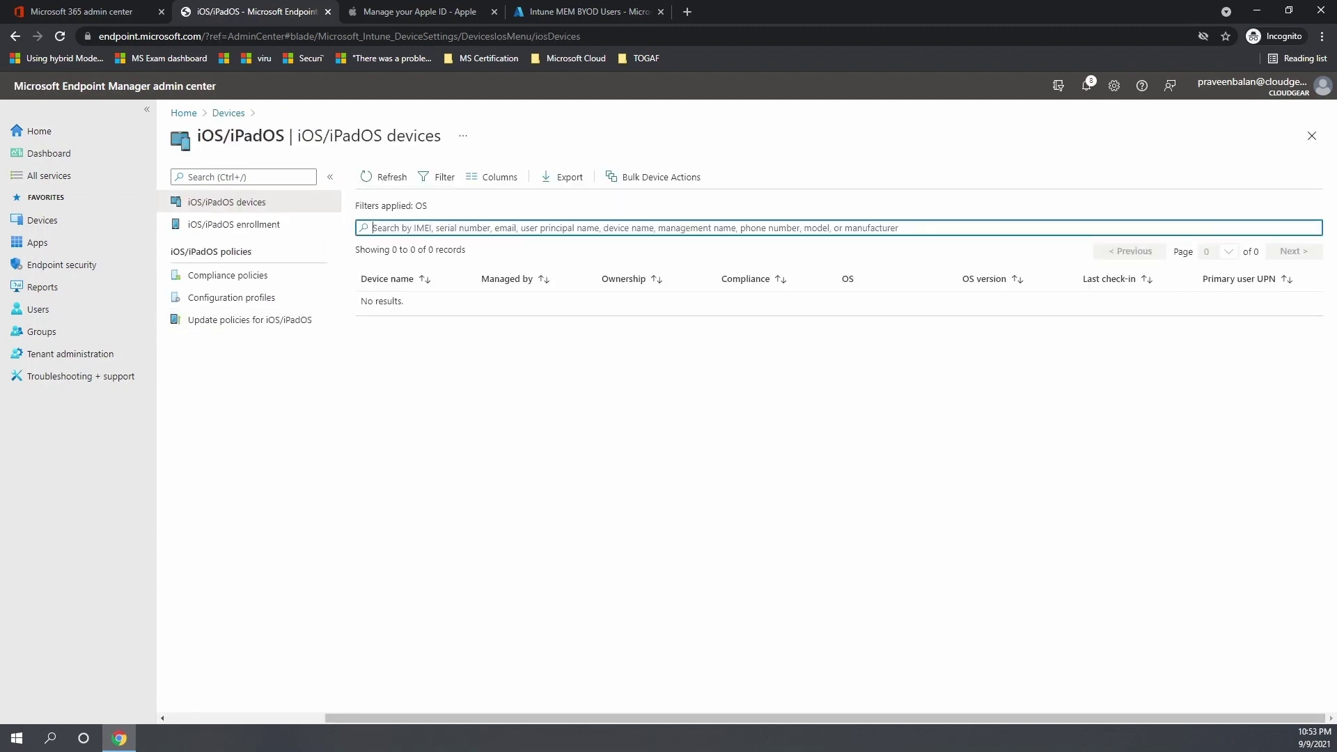
left_click(243, 225)
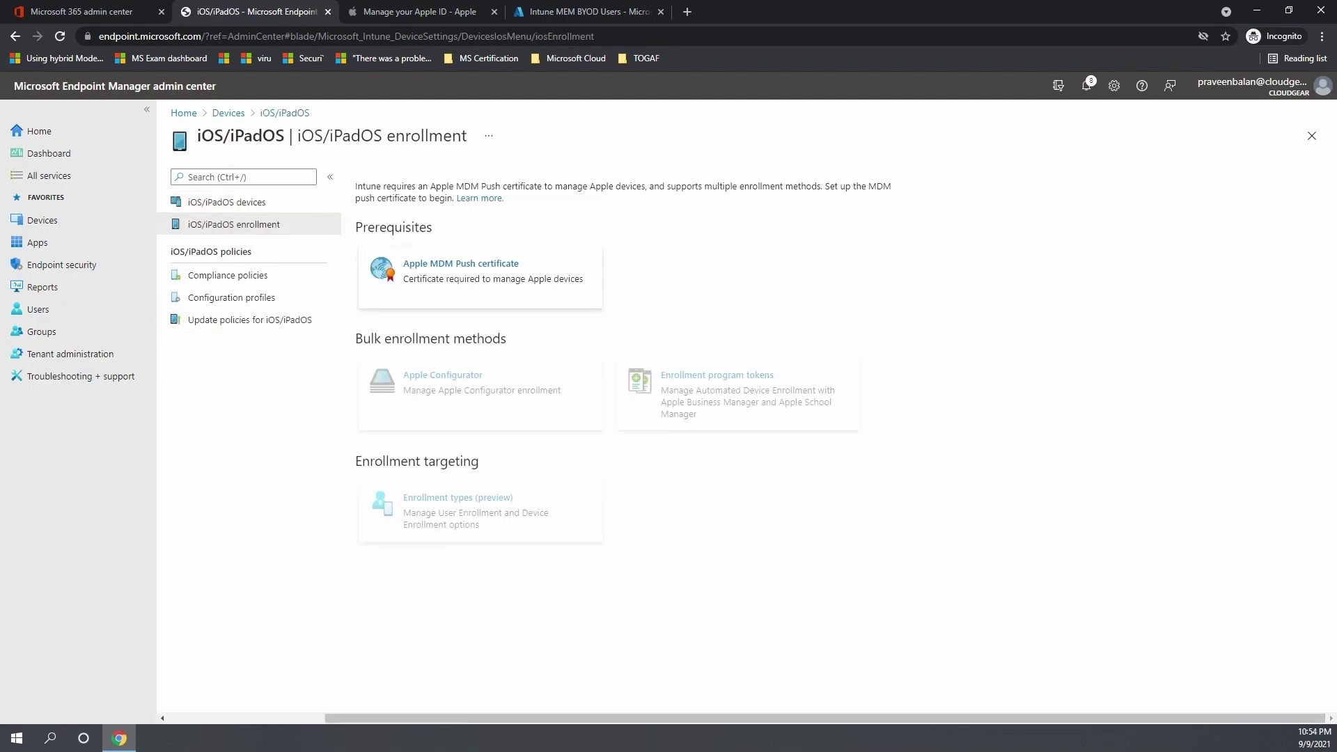
left_click(451, 284)
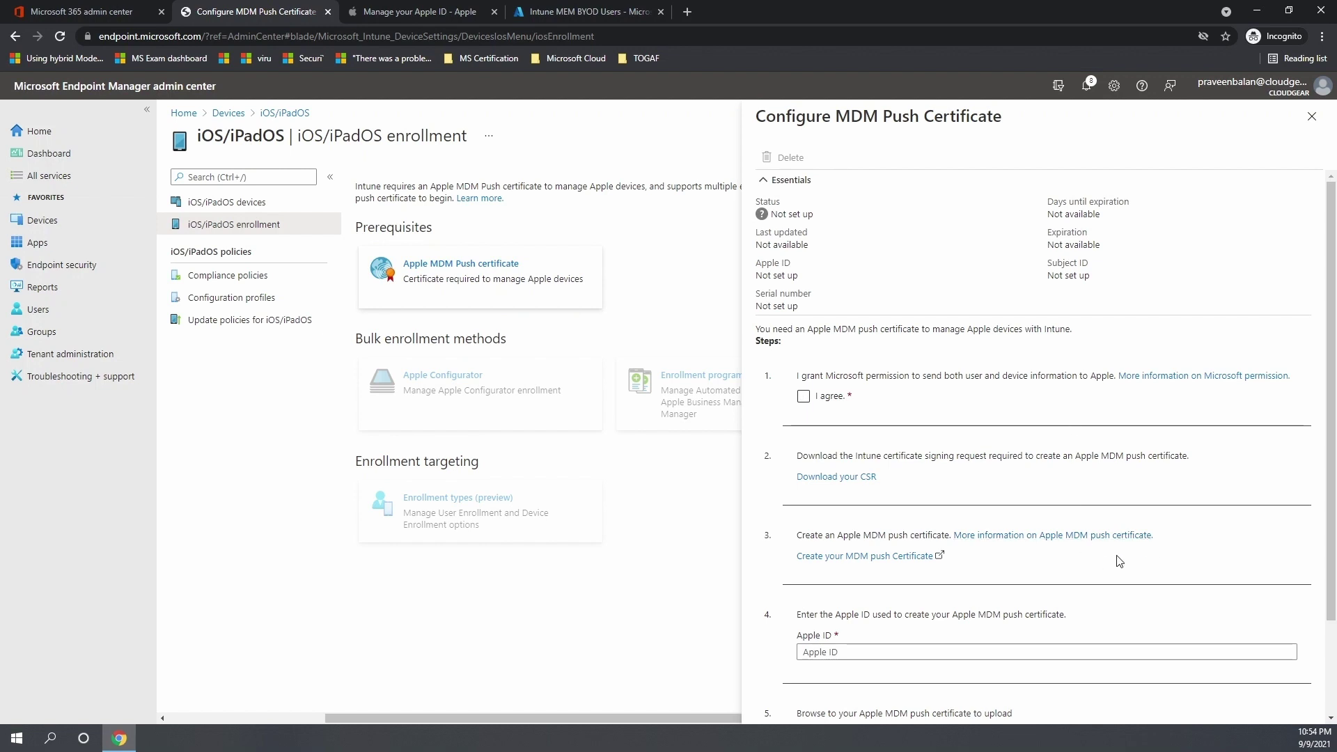
Agree to share data with Apple, download IntuneCSR.csr, and open Apple's push certificate portal
left_click(804, 397)
left_click(803, 397)
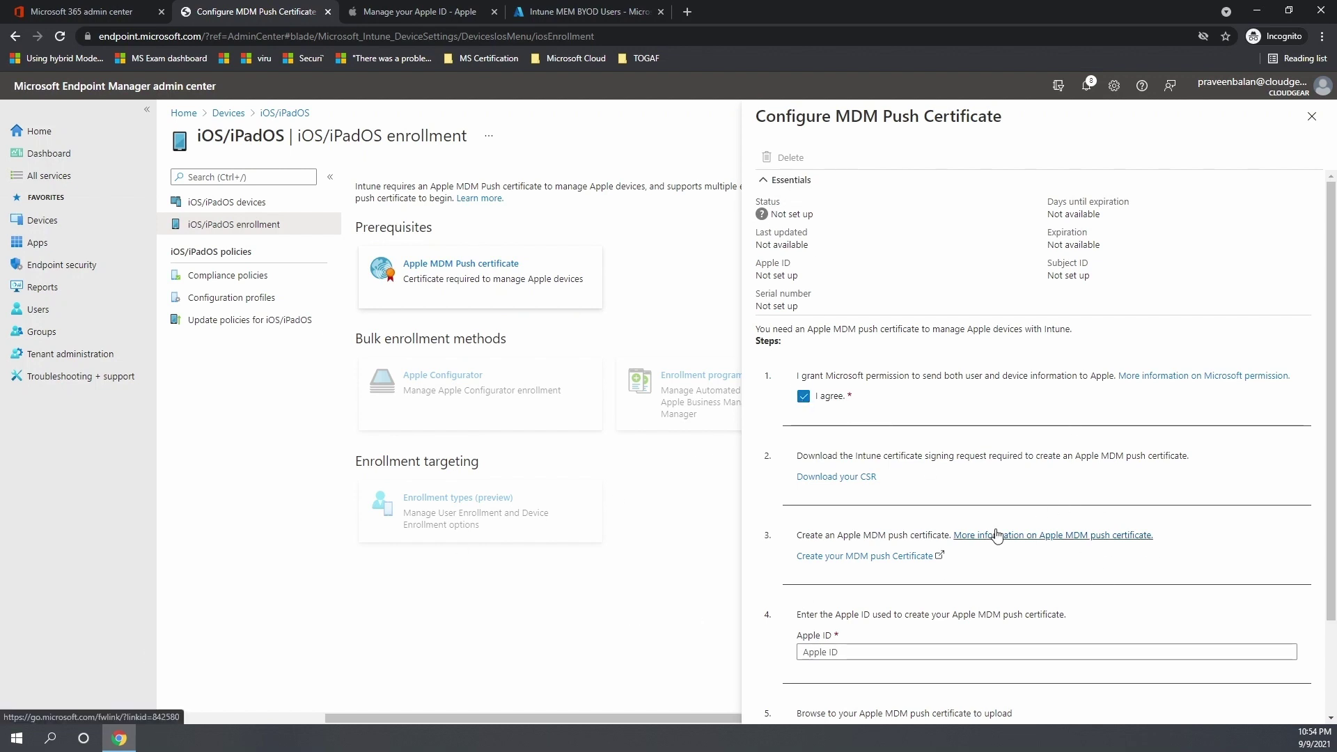
left_click_drag(840, 456, 1168, 452)
left_click(836, 478)
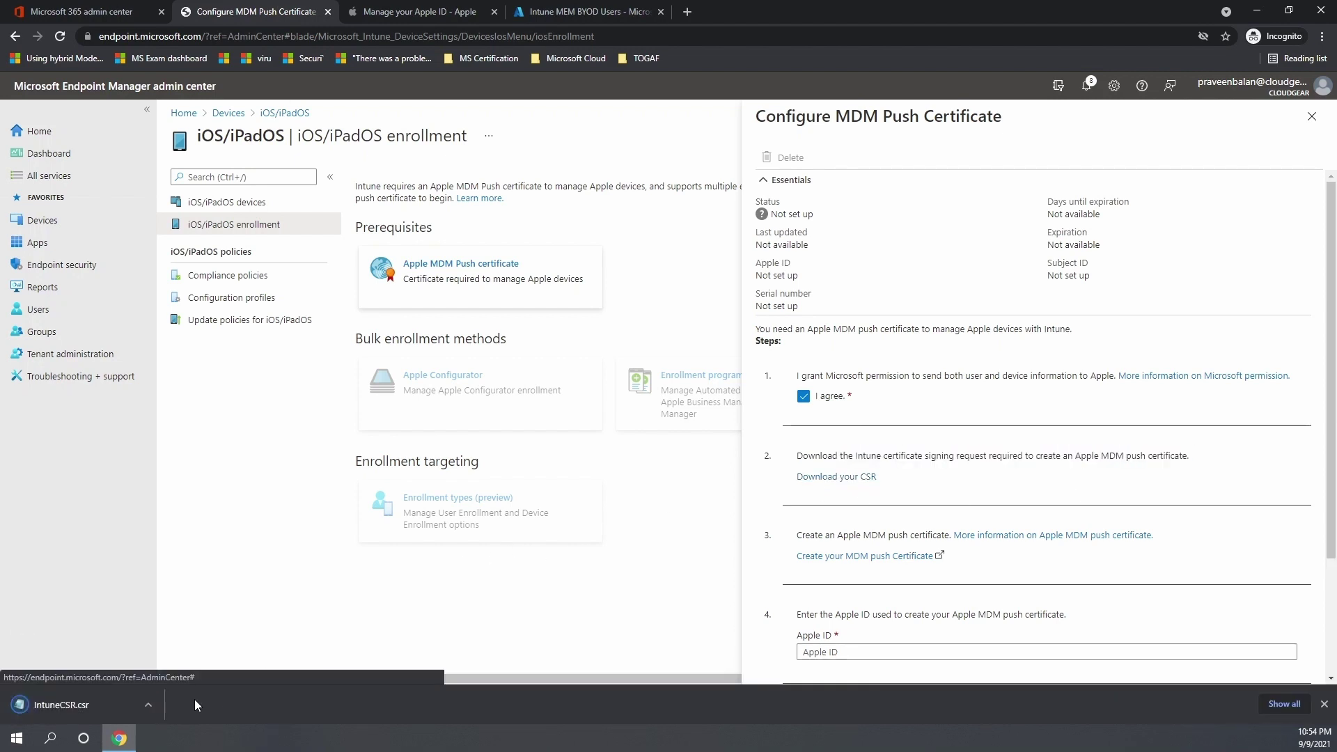
left_click(1043, 538)
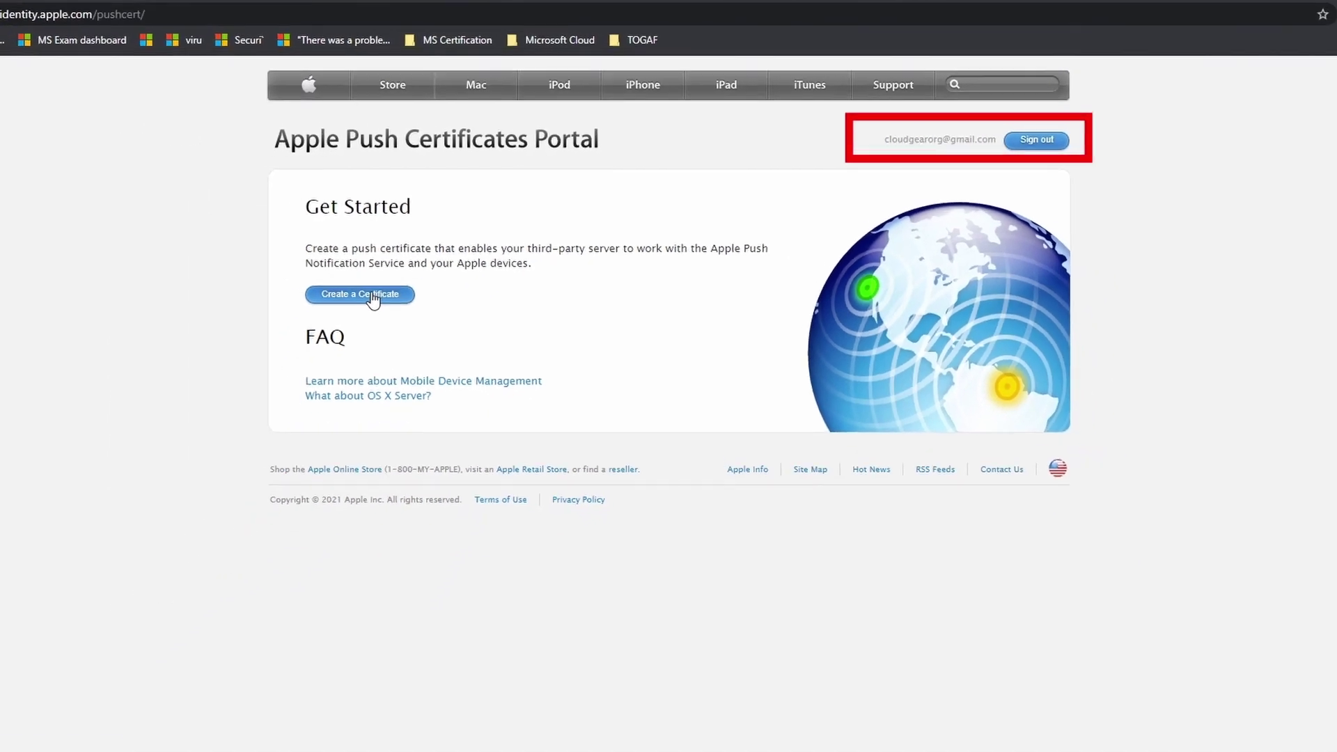
Create a new push certificate, accepting Apple's terms and uploading IntuneCSR.csr
left_click(373, 295)
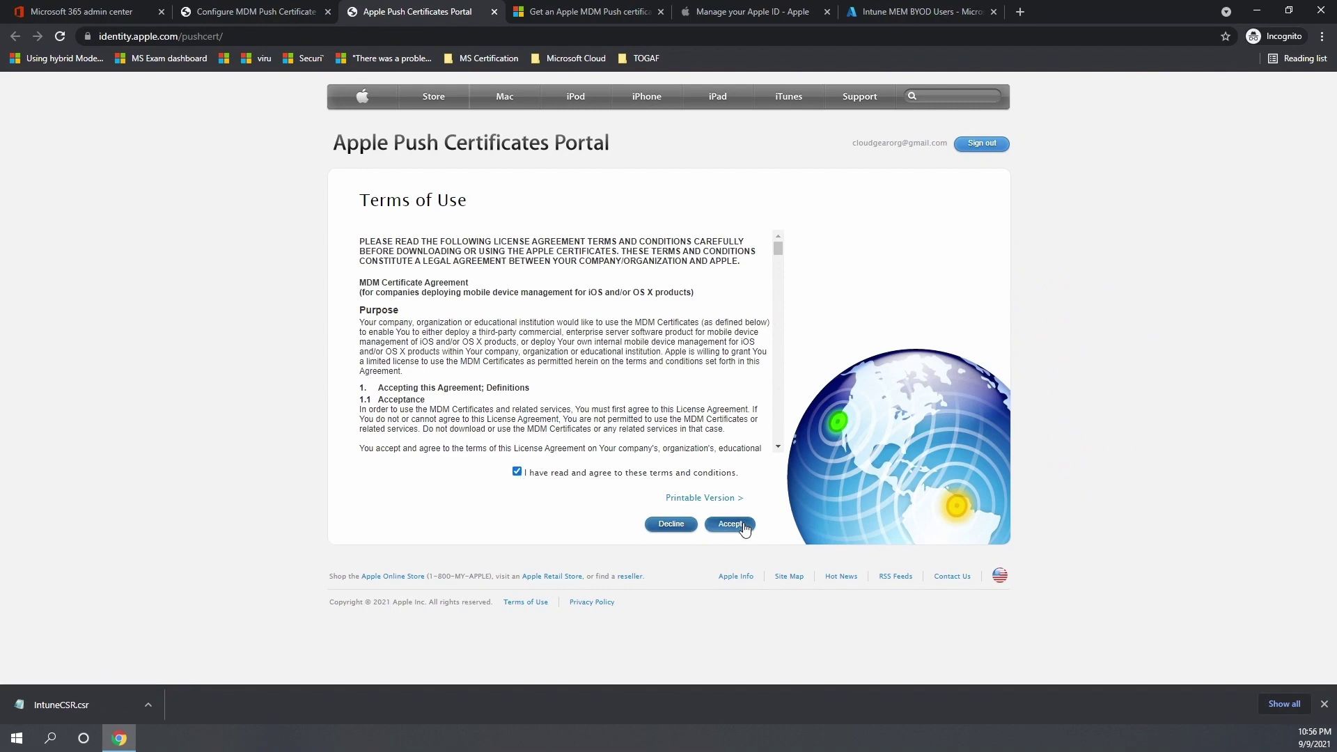
left_click(730, 524)
left_click(462, 355)
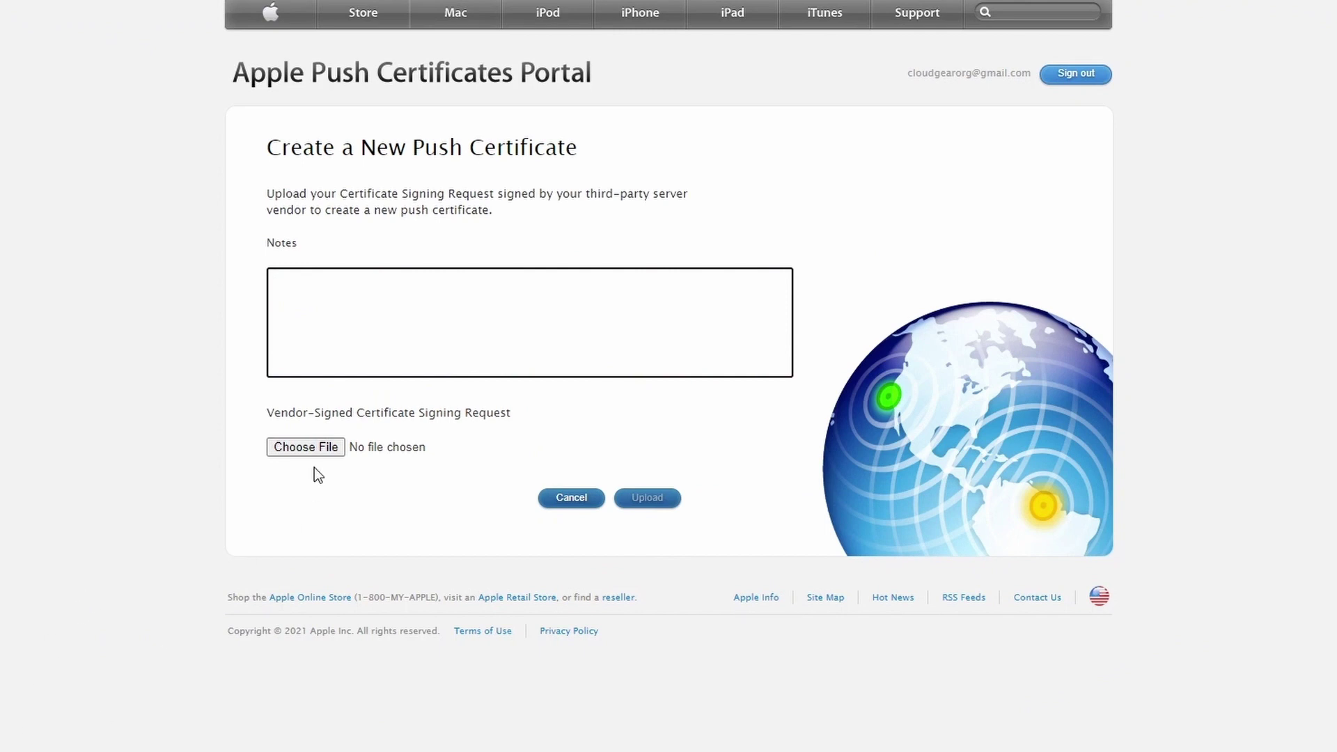
left_click(300, 452)
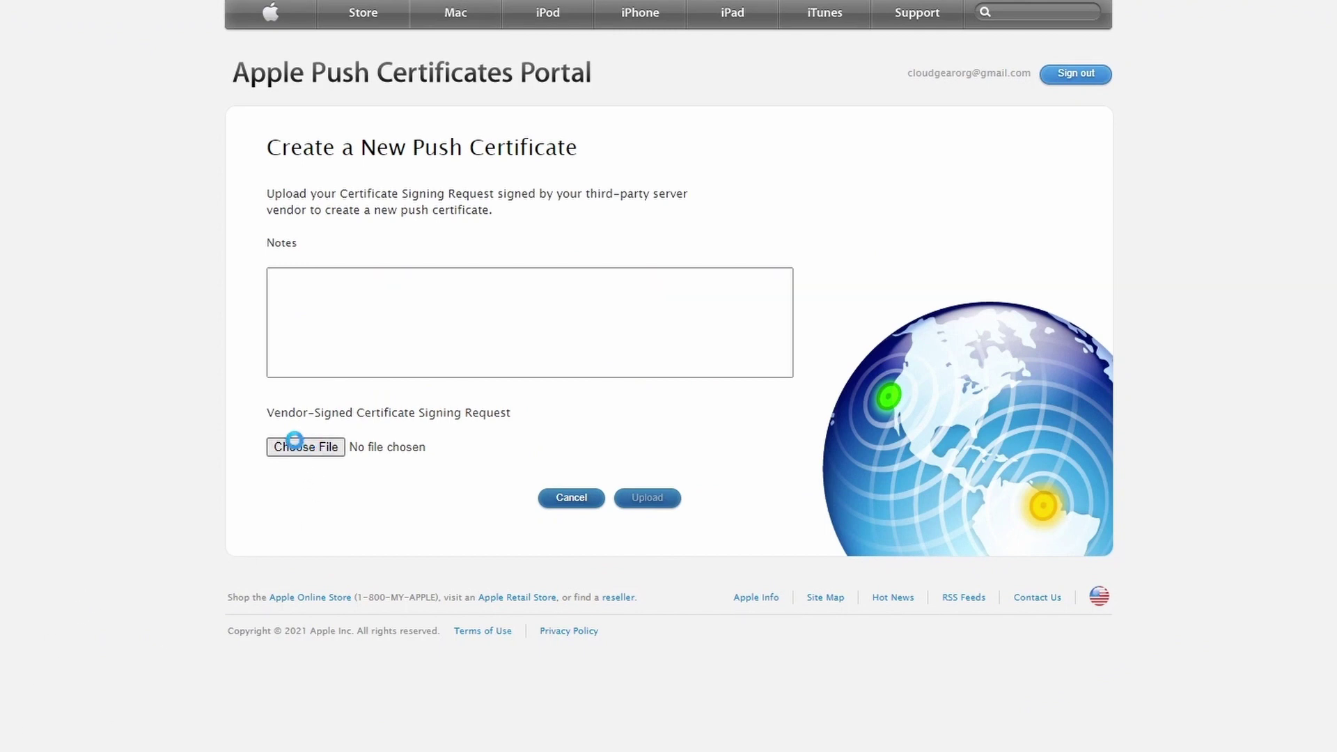
left_click(295, 440)
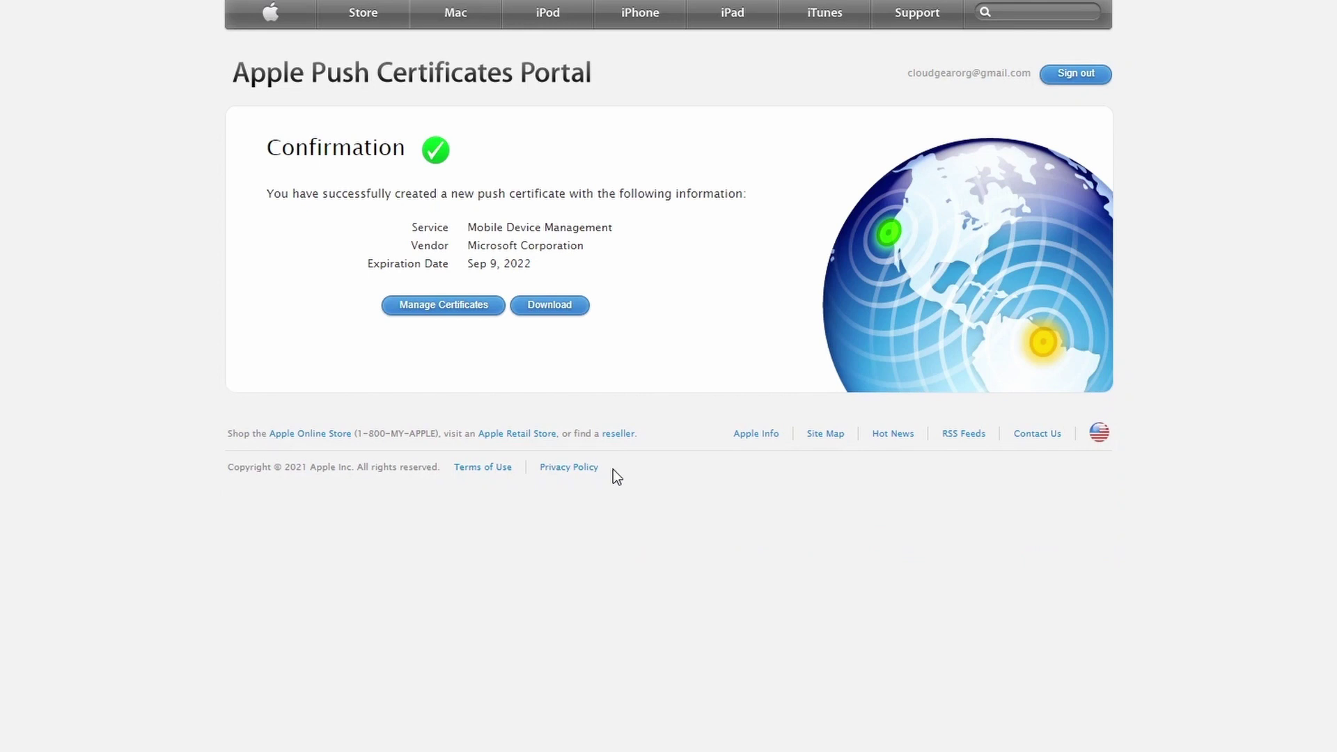
Download the Microsoft Corporation push certificate and confirm it is listed as Active
left_click_drag(275, 198, 537, 278)
left_click(633, 270)
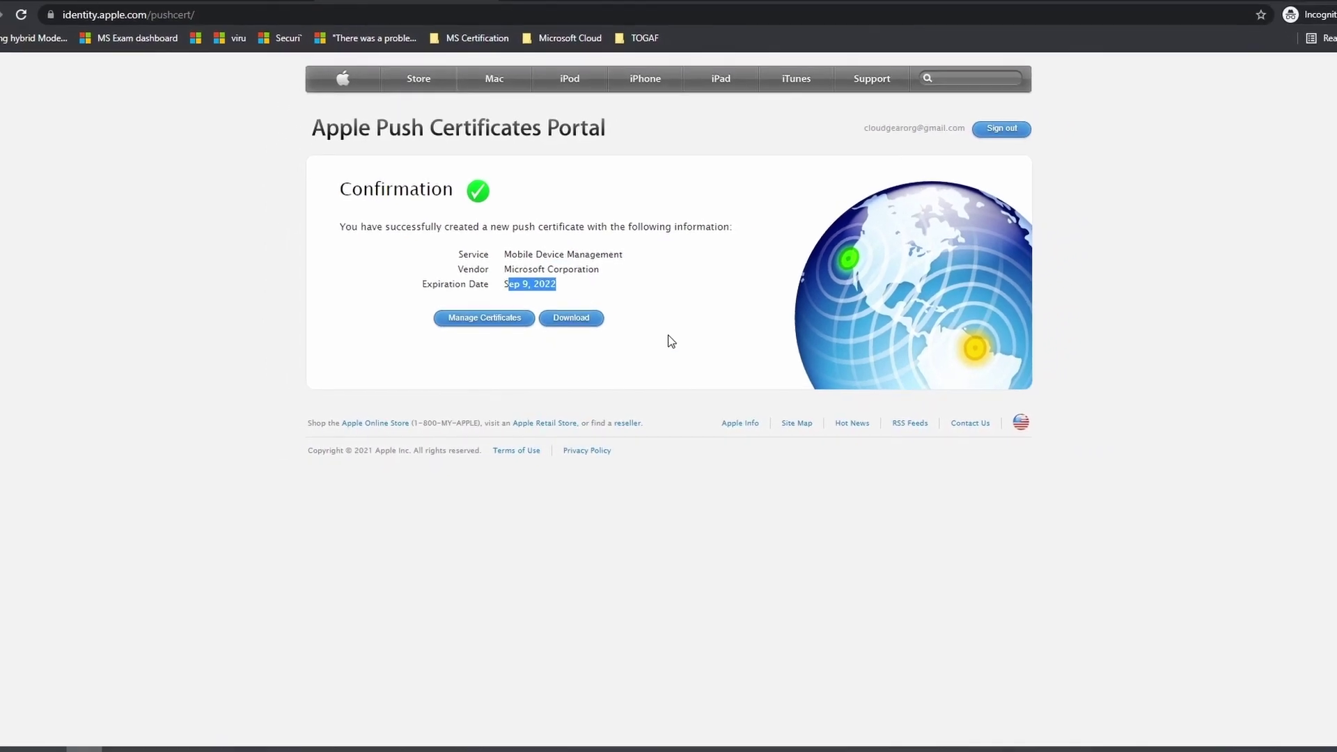
left_click(661, 334)
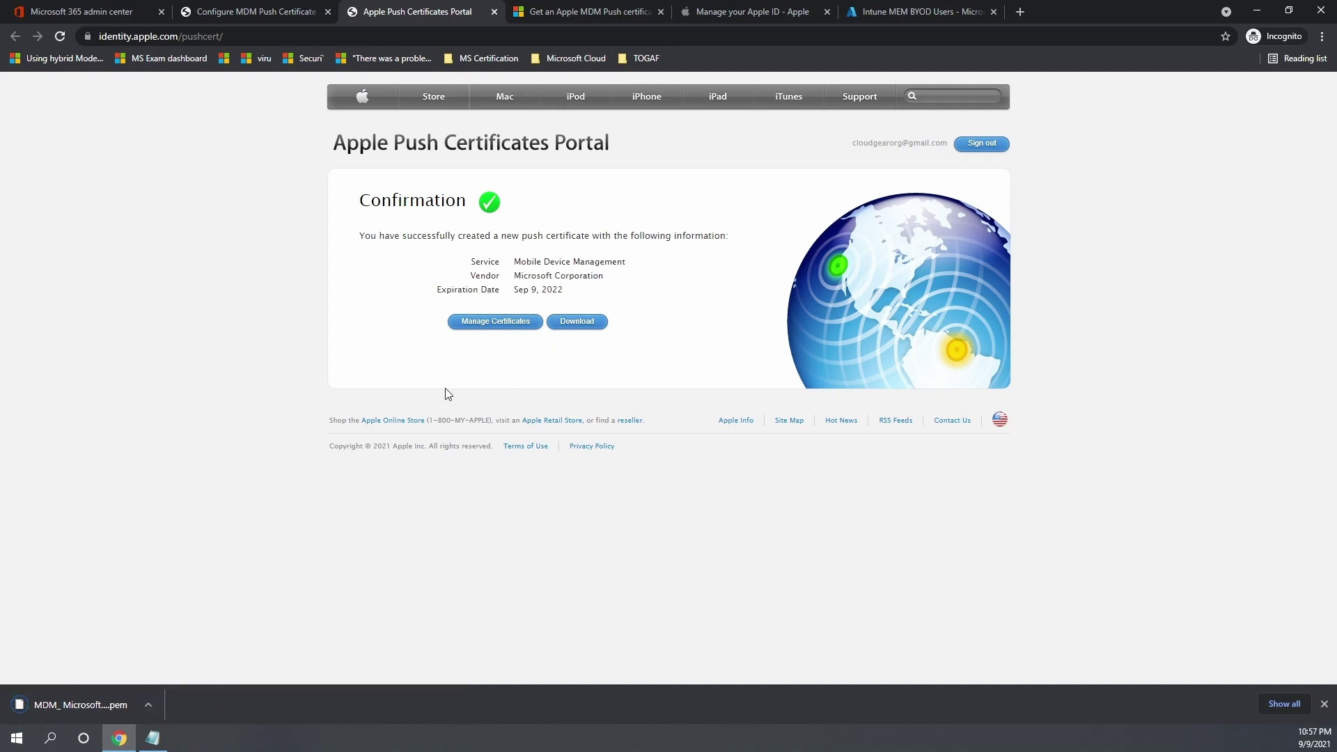
left_click(516, 325)
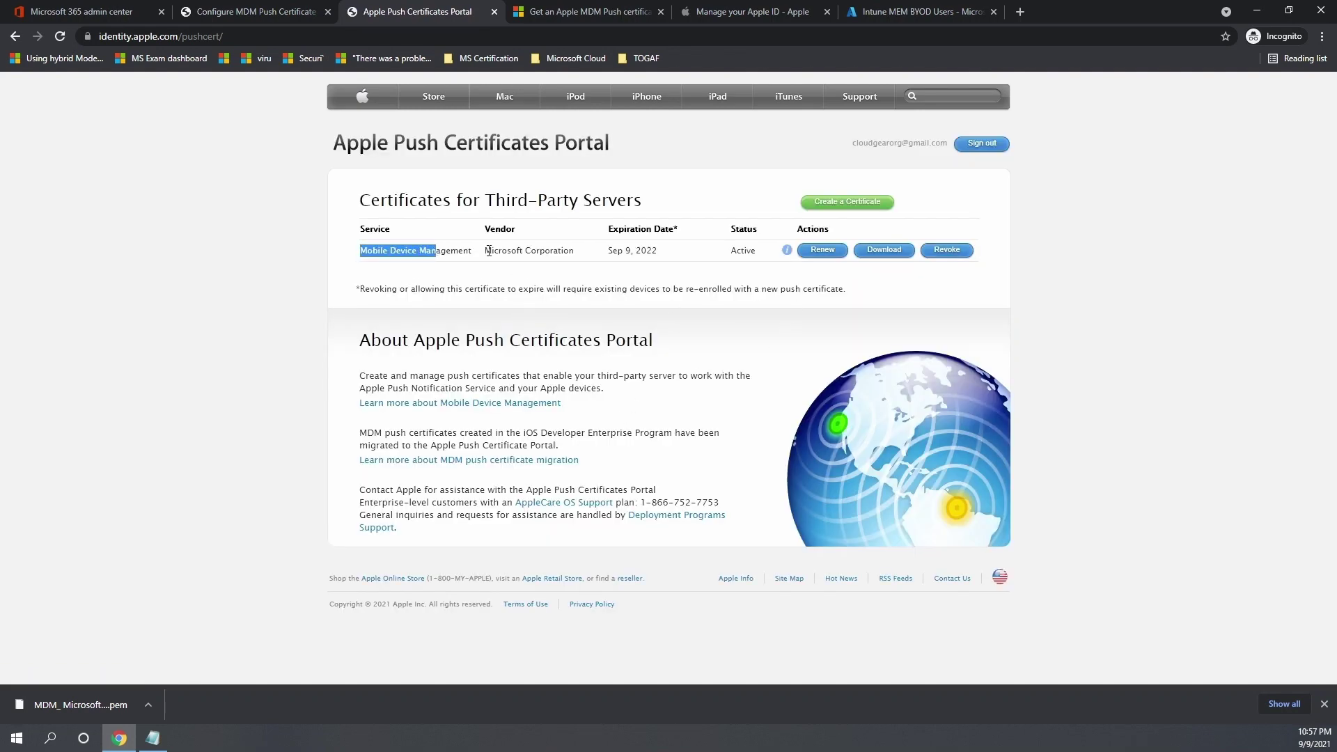
left_click_drag(486, 250, 539, 252)
left_click_drag(730, 251, 761, 252)
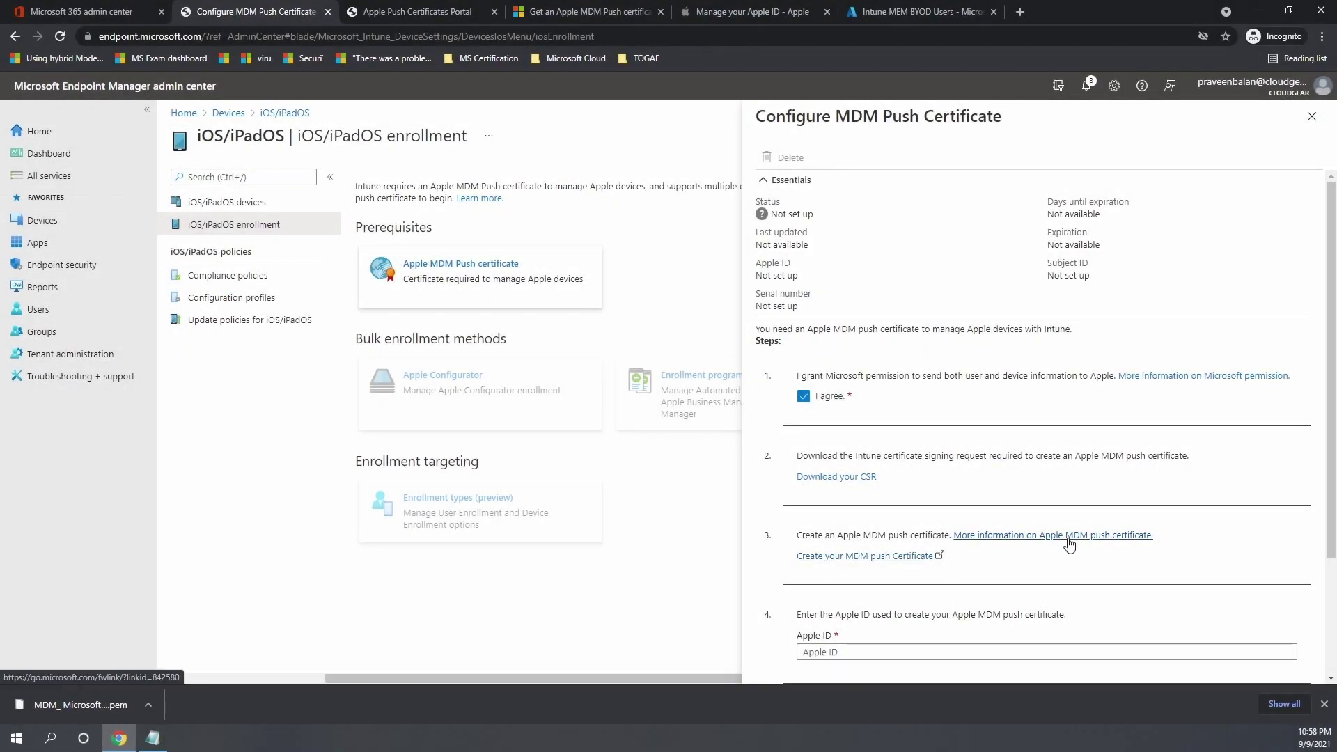
Enter the Apple ID, upload the .pem push certificate to Intune, and close the panel
scroll(1068, 543, "down", 2)
left_click(887, 496)
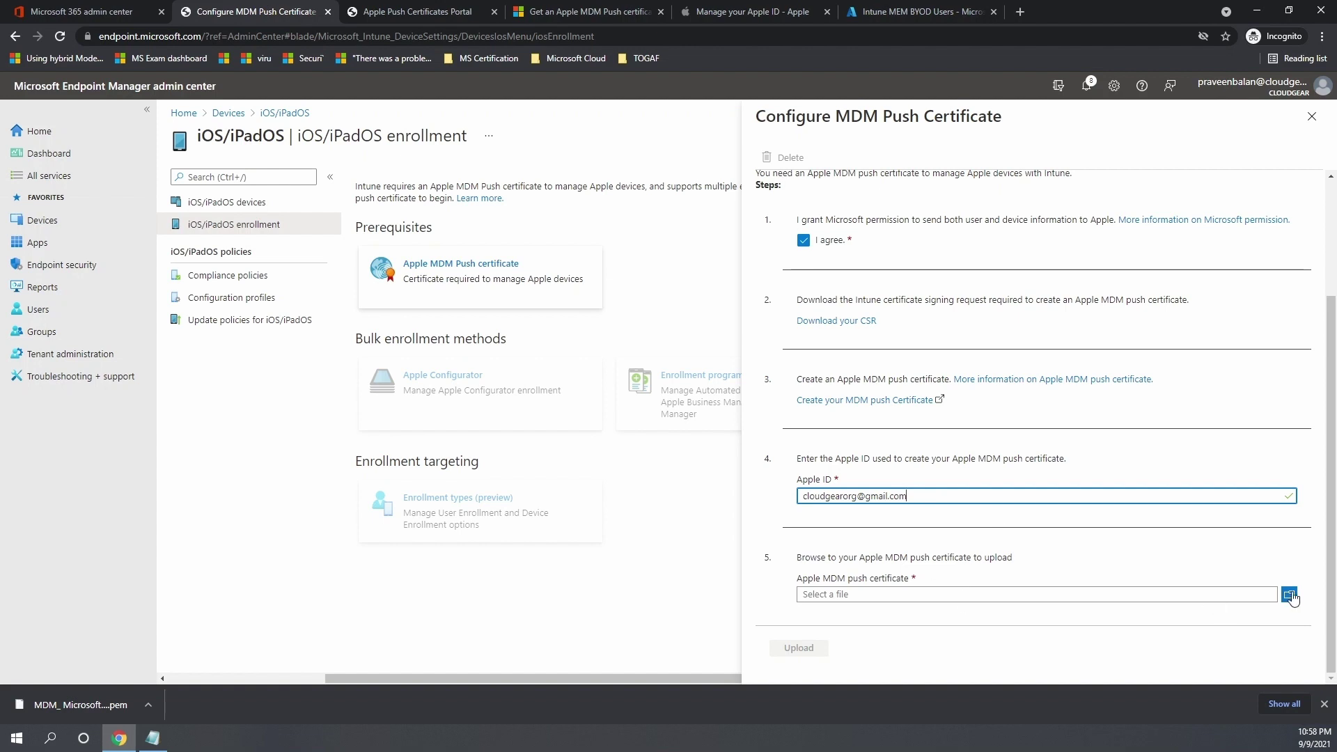
left_click(793, 654)
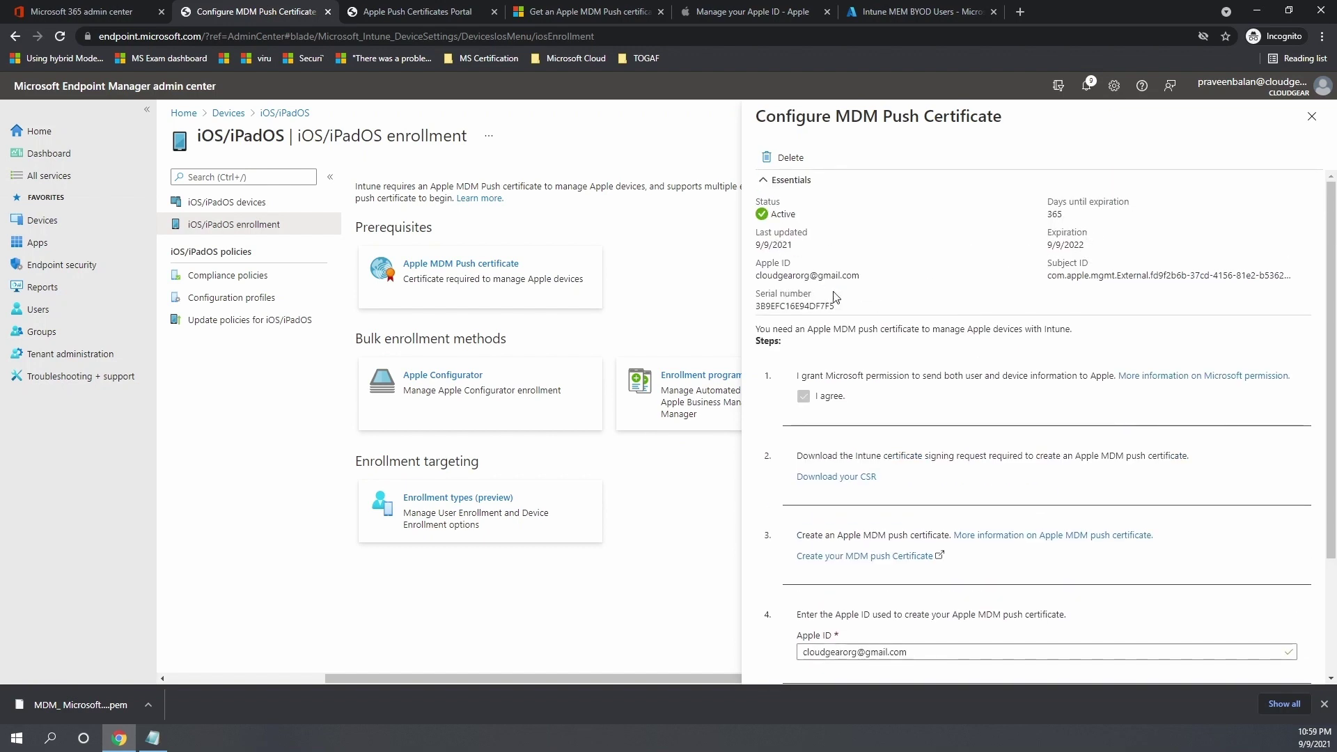
left_click(1311, 115)
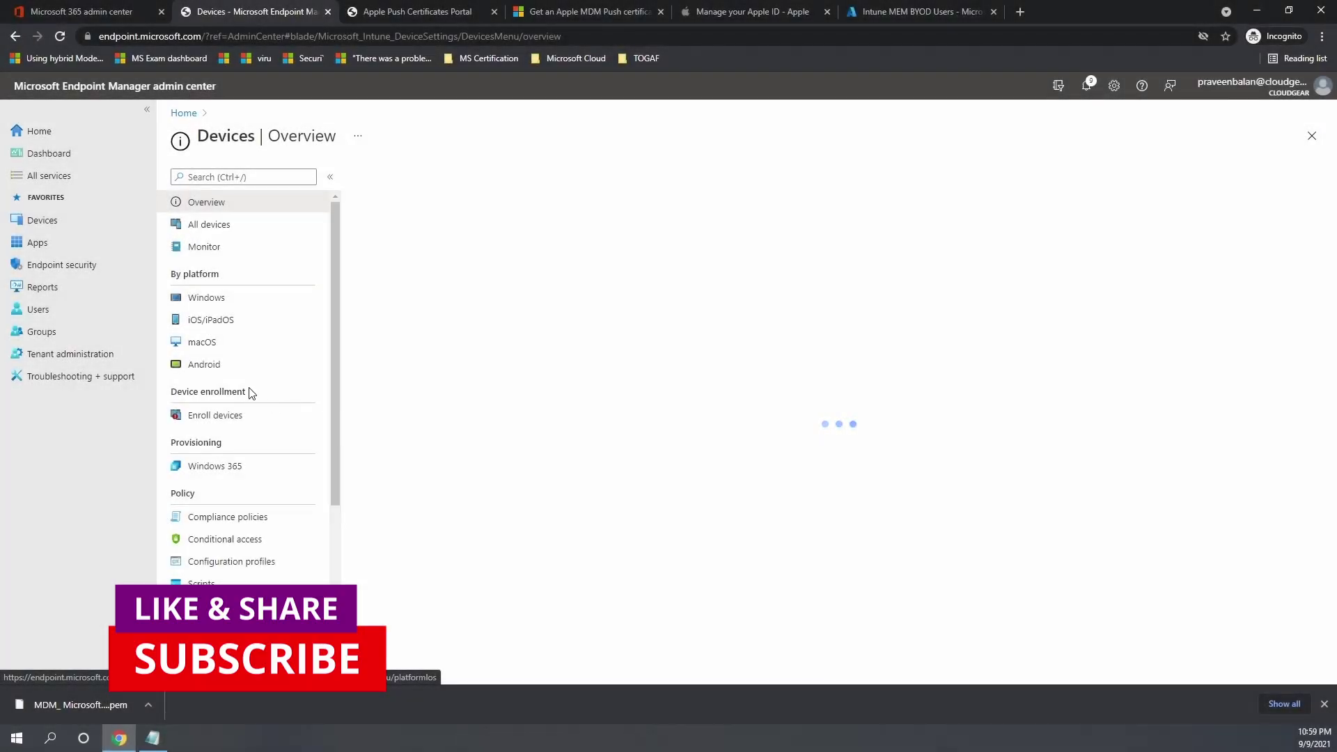
Start adding a new iOS store app from Apps > iOS/iPadOS
left_click(34, 247)
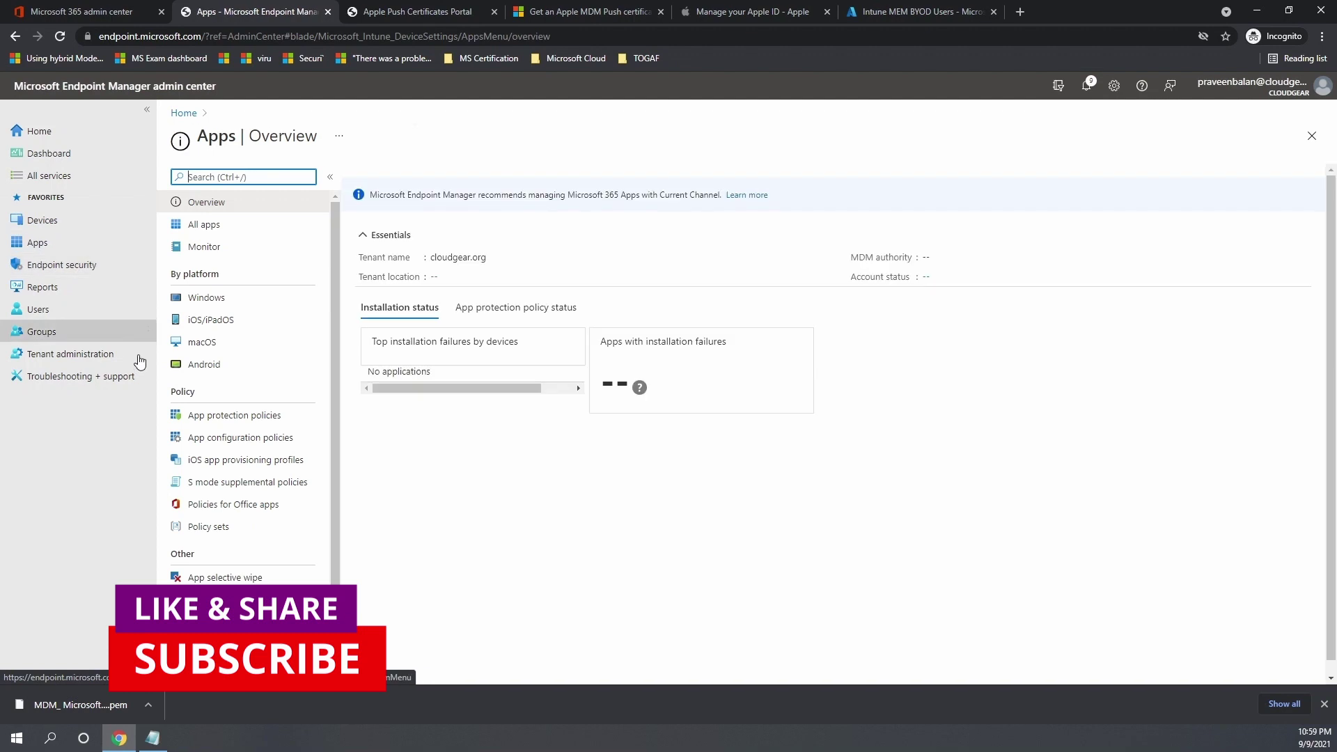
left_click(214, 322)
left_click(373, 179)
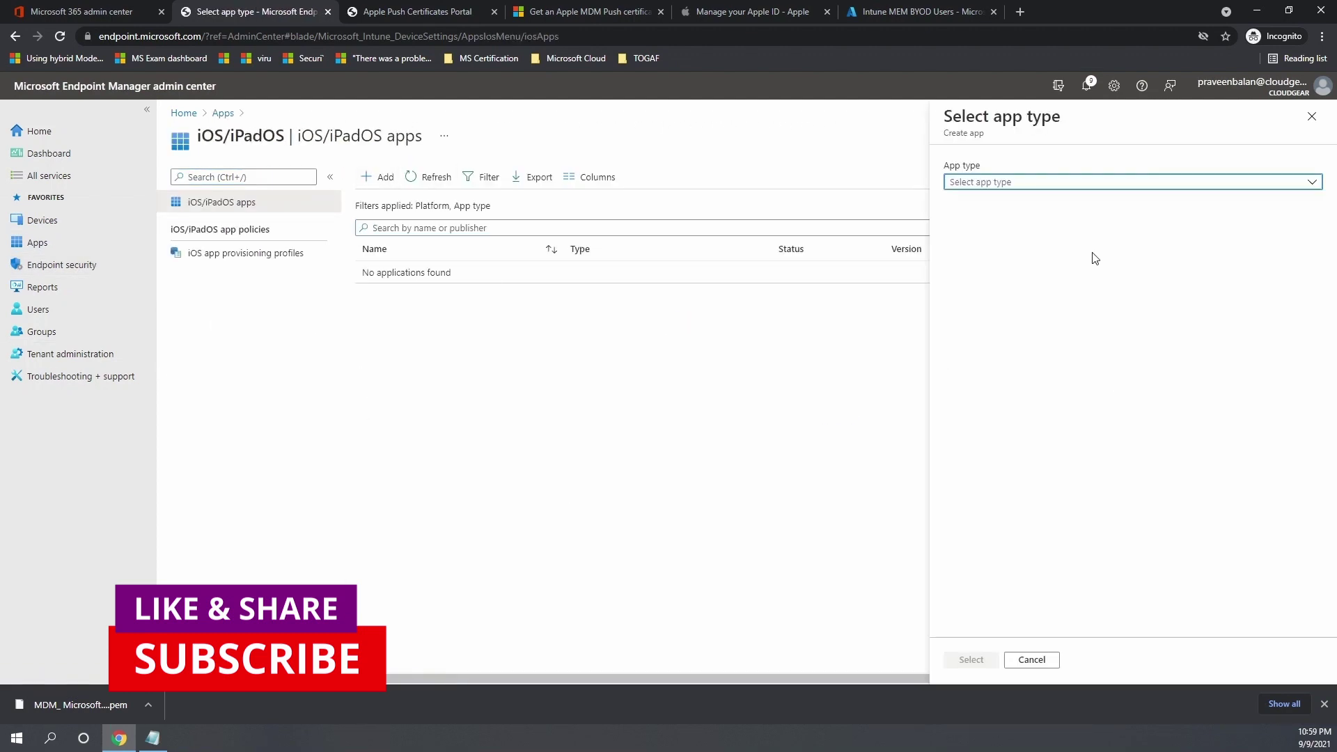
left_click(1092, 185)
left_click(994, 223)
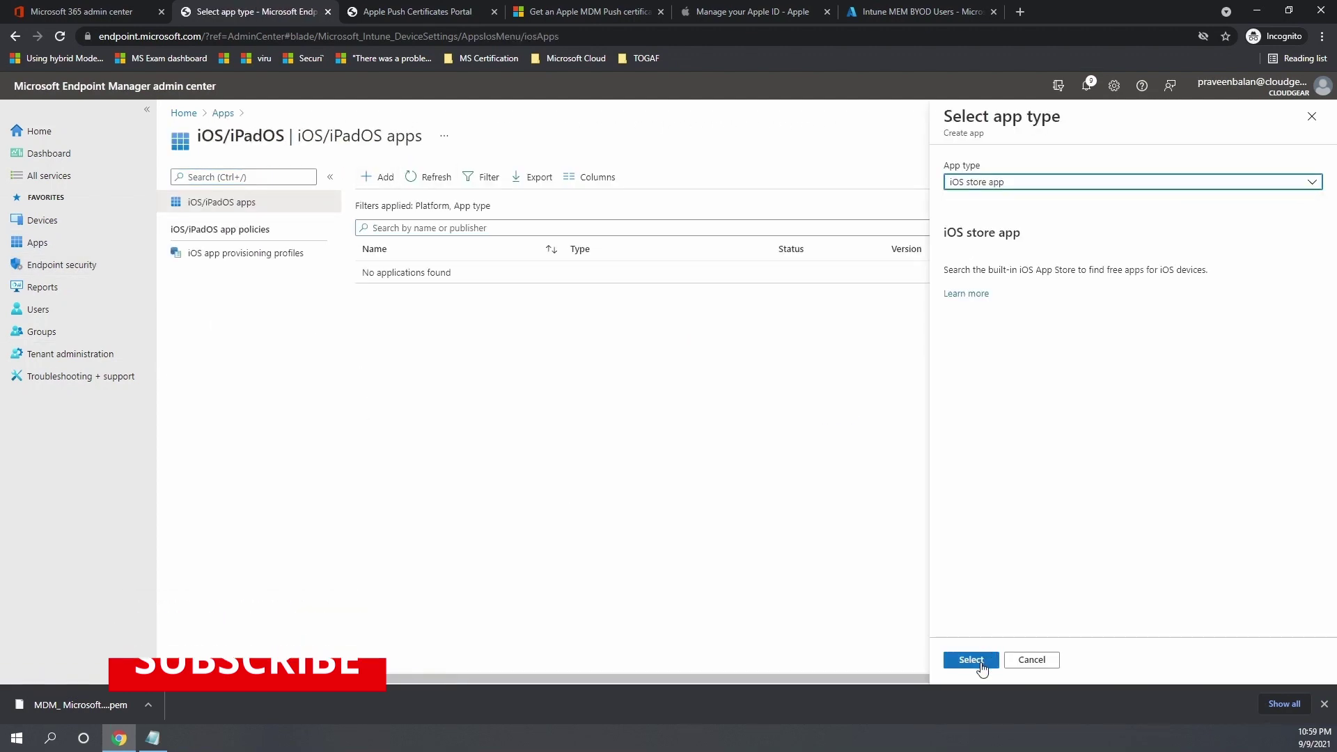
left_click(981, 660)
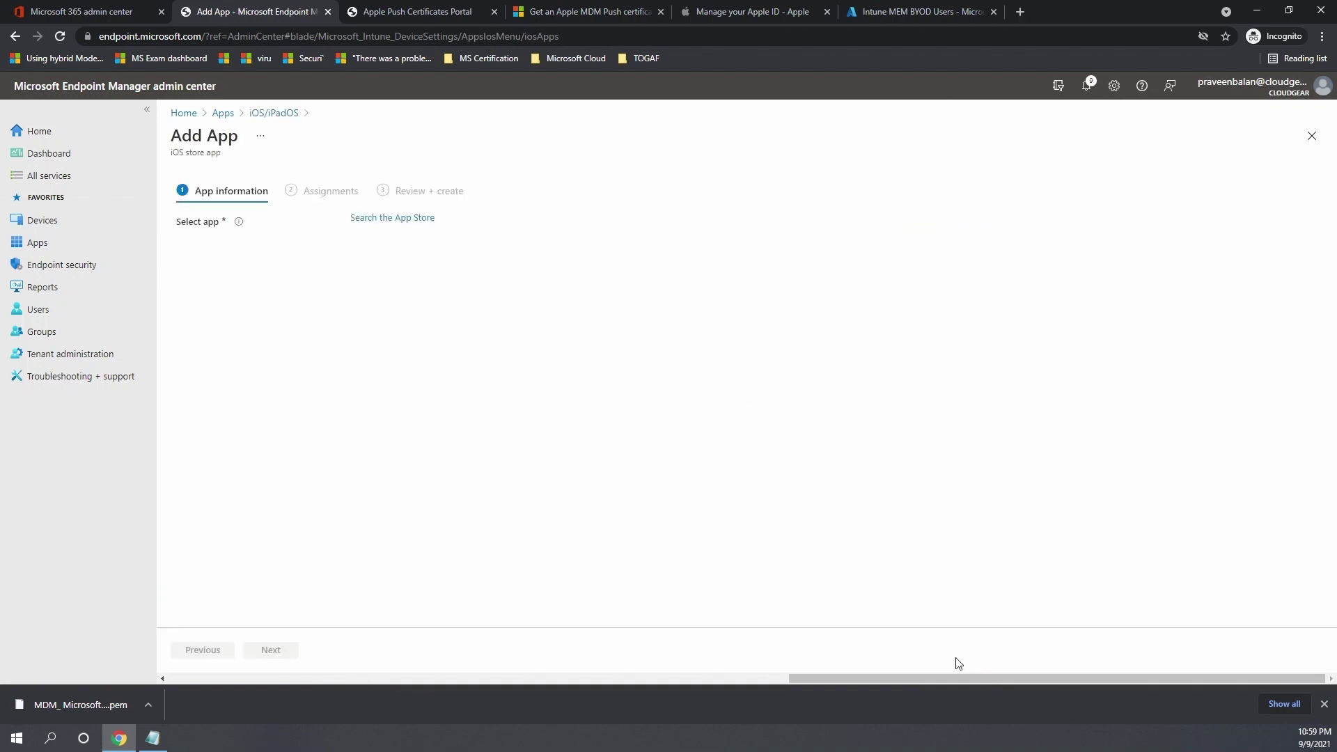
Search the App Store for 'outlook' and select Microsoft Outlook
left_click(398, 220)
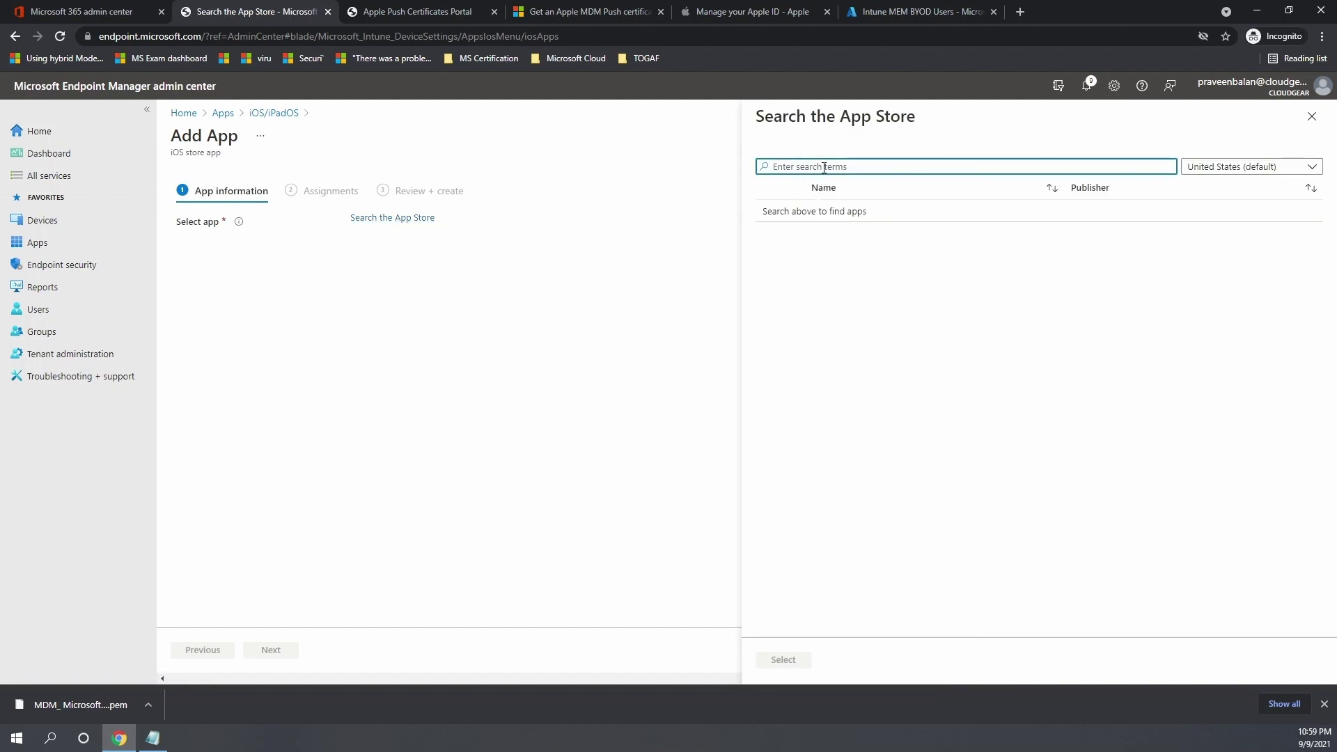
type("outlook")
left_click(864, 228)
left_click(783, 659)
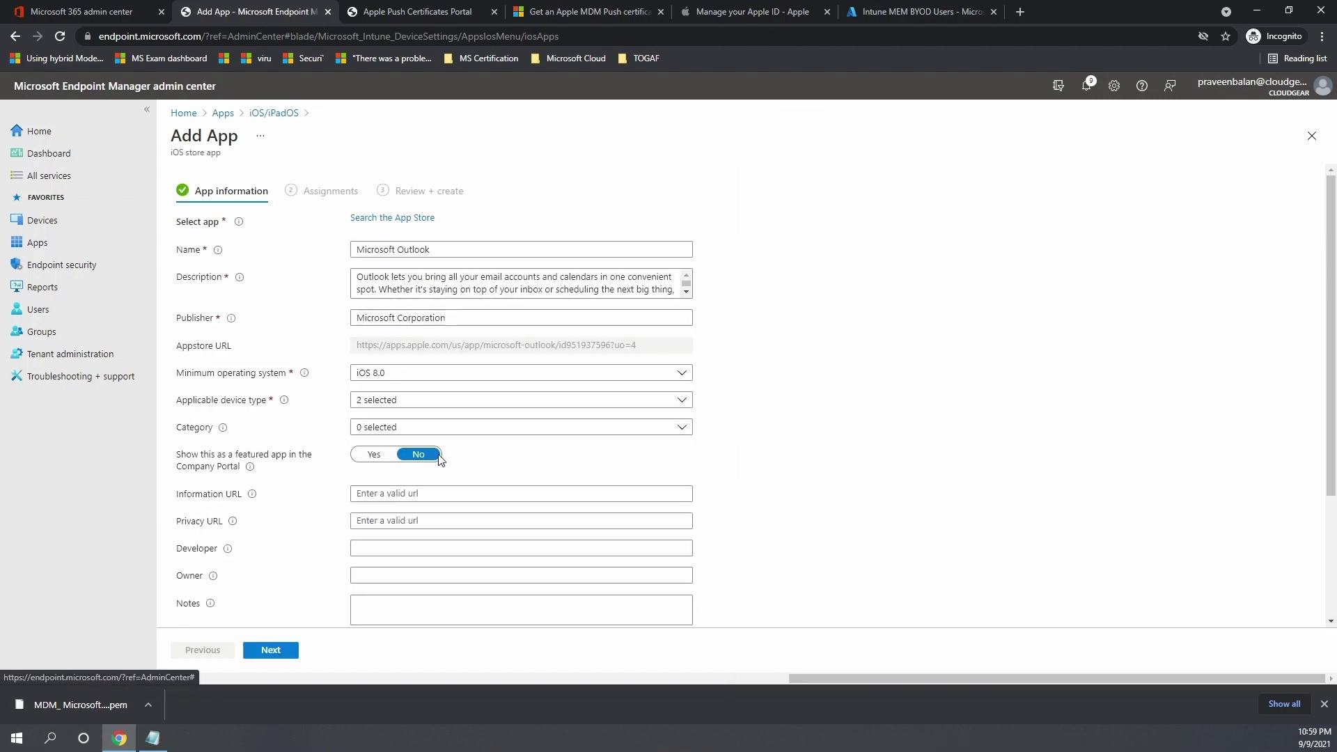
Set Outlook's minimum operating system to iOS 12.0
left_click(682, 373)
left_click(376, 507)
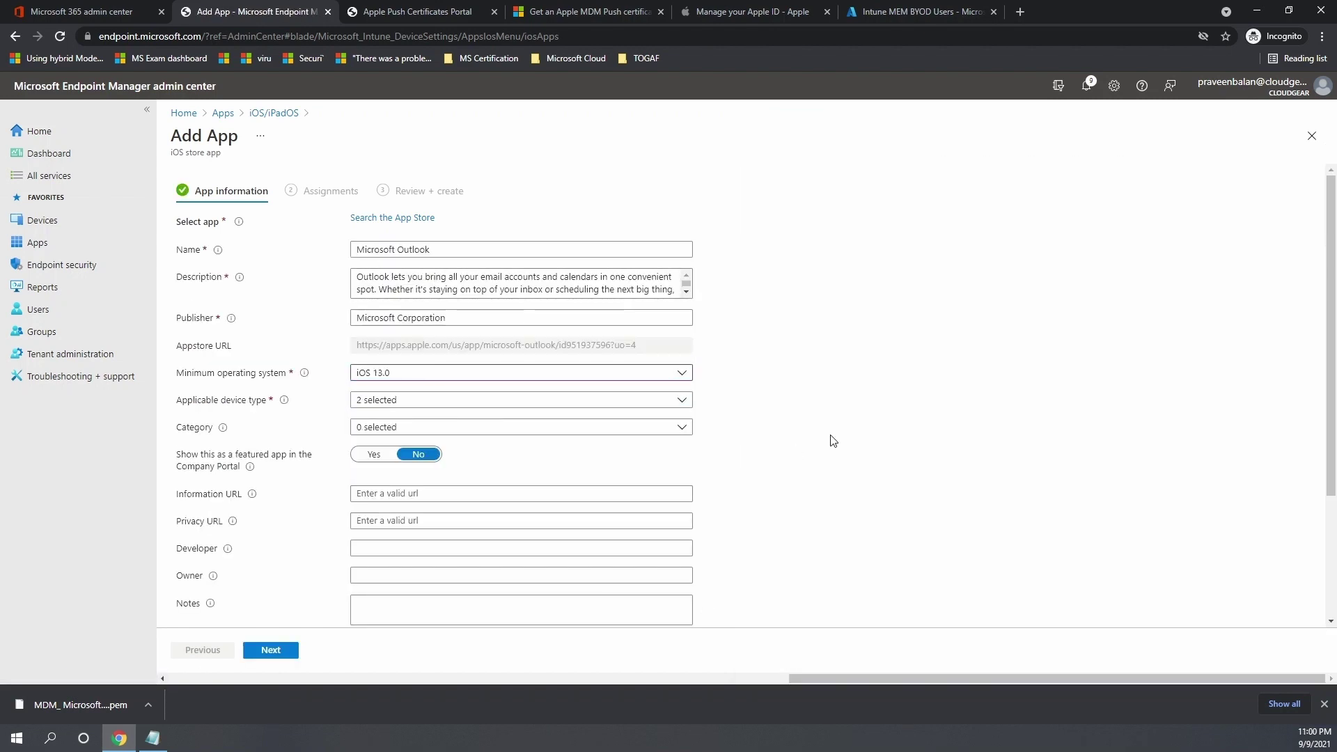
scroll(829, 446, "down", 2)
left_click(682, 231)
left_click(416, 342)
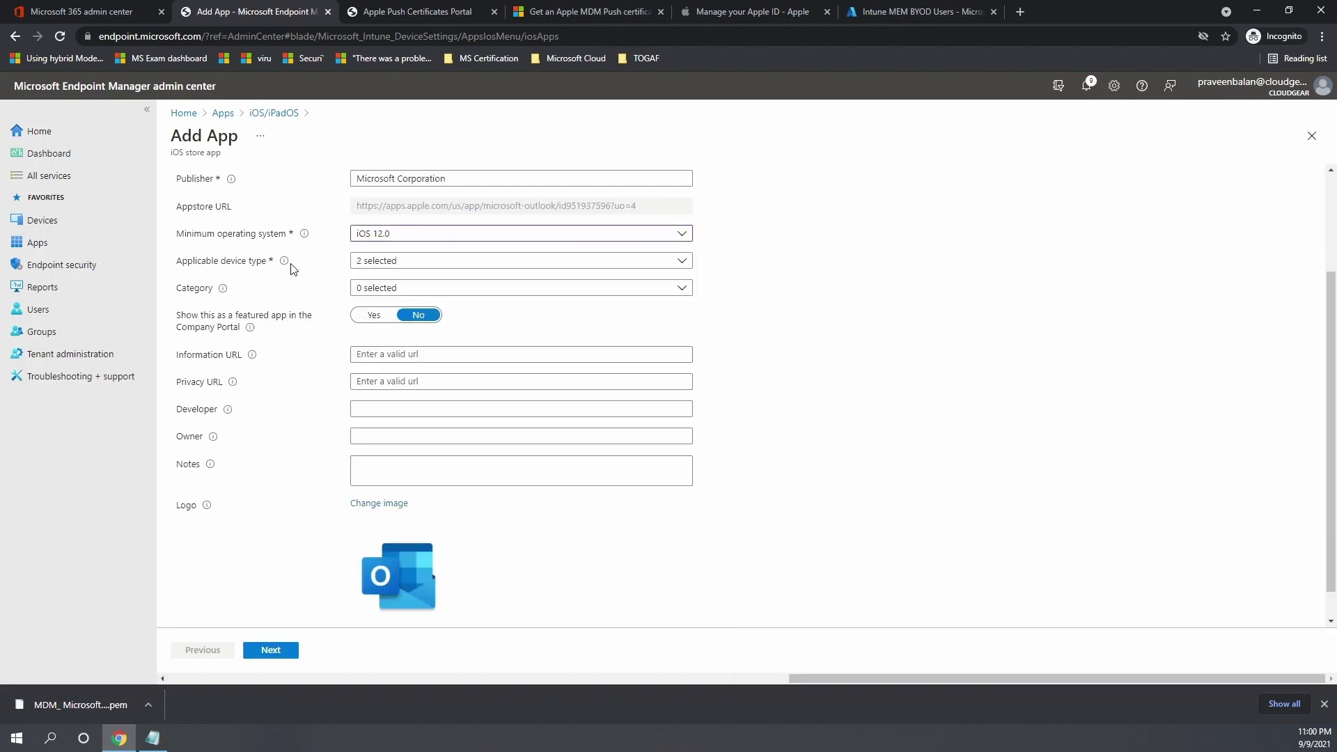
left_click(690, 262)
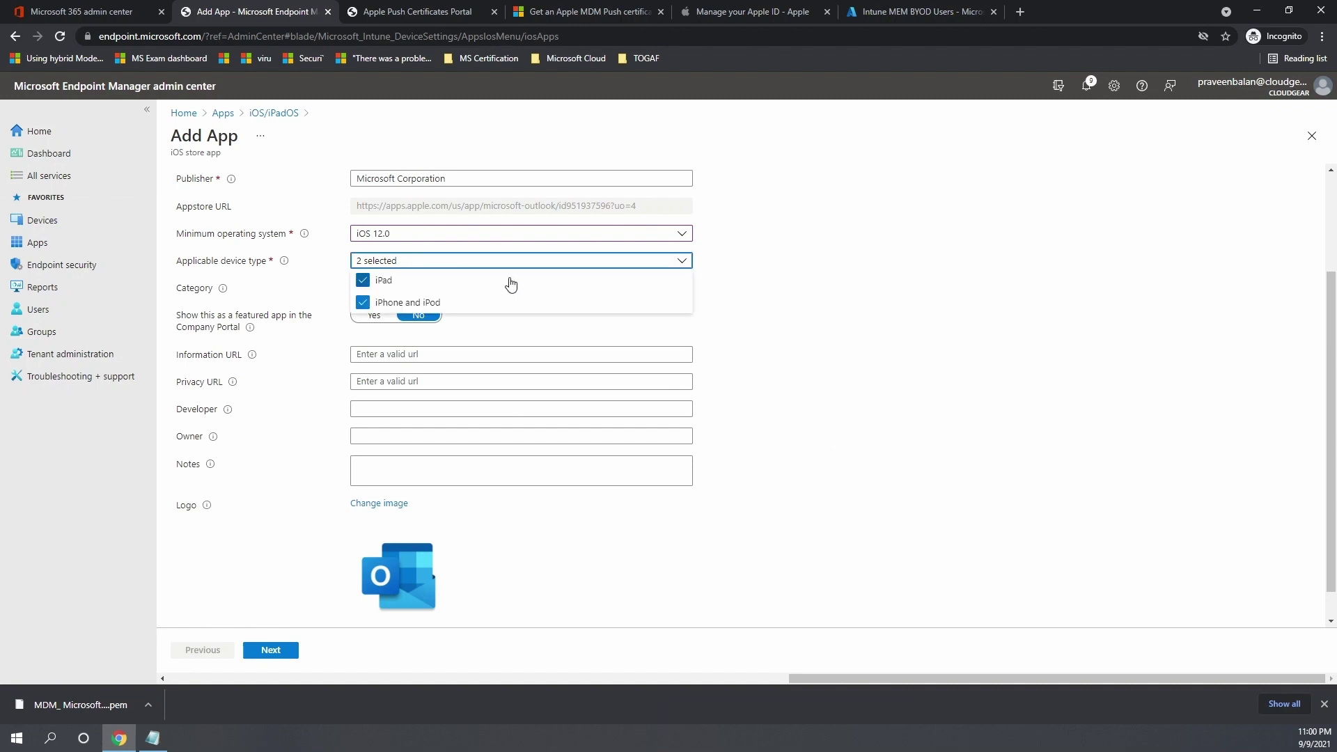
left_click(939, 316)
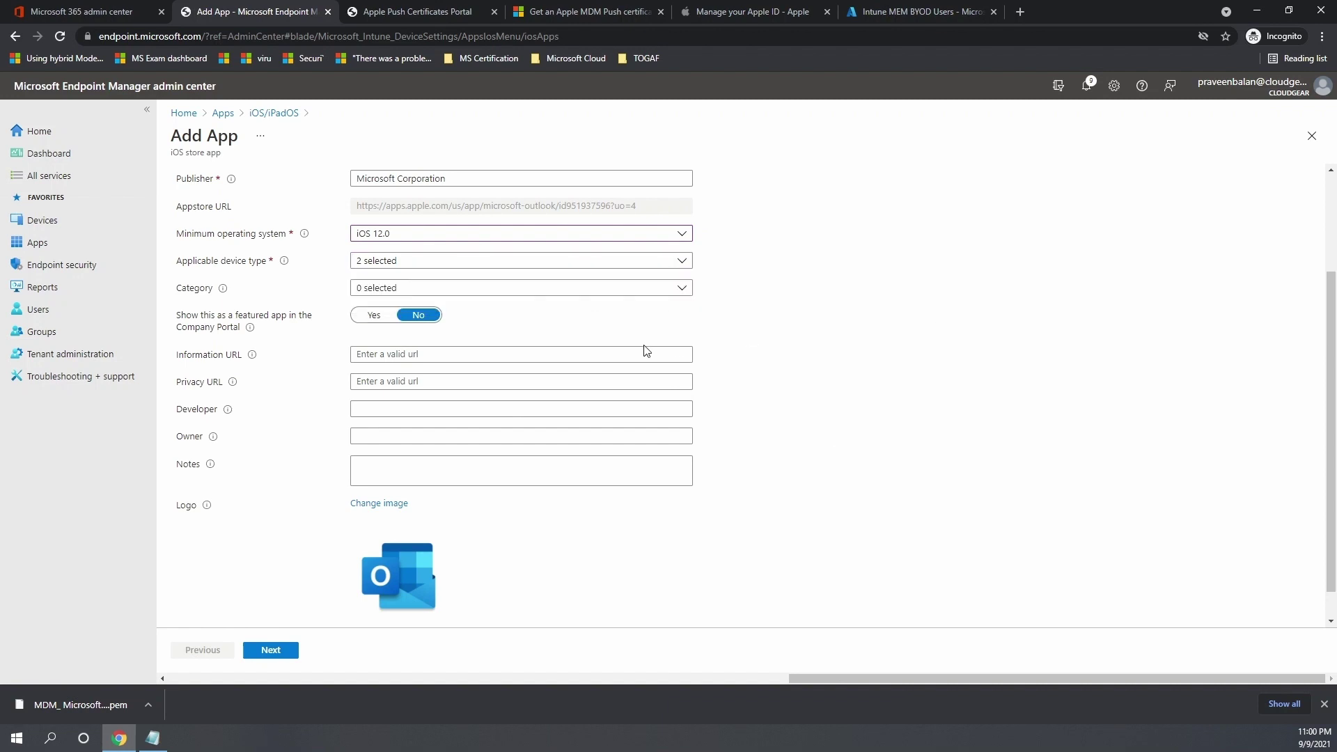
Feature Outlook in the Company Portal and put it in the Productivity category
left_click(373, 317)
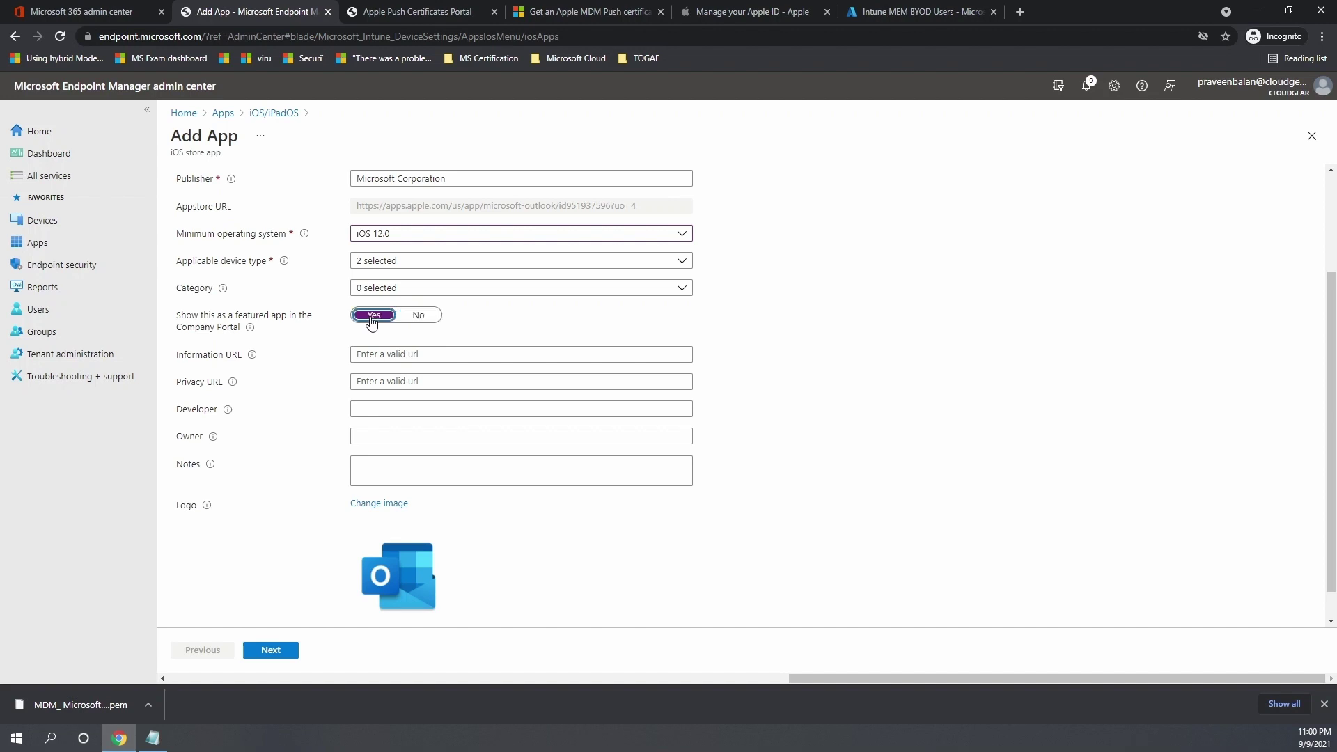
left_click(672, 288)
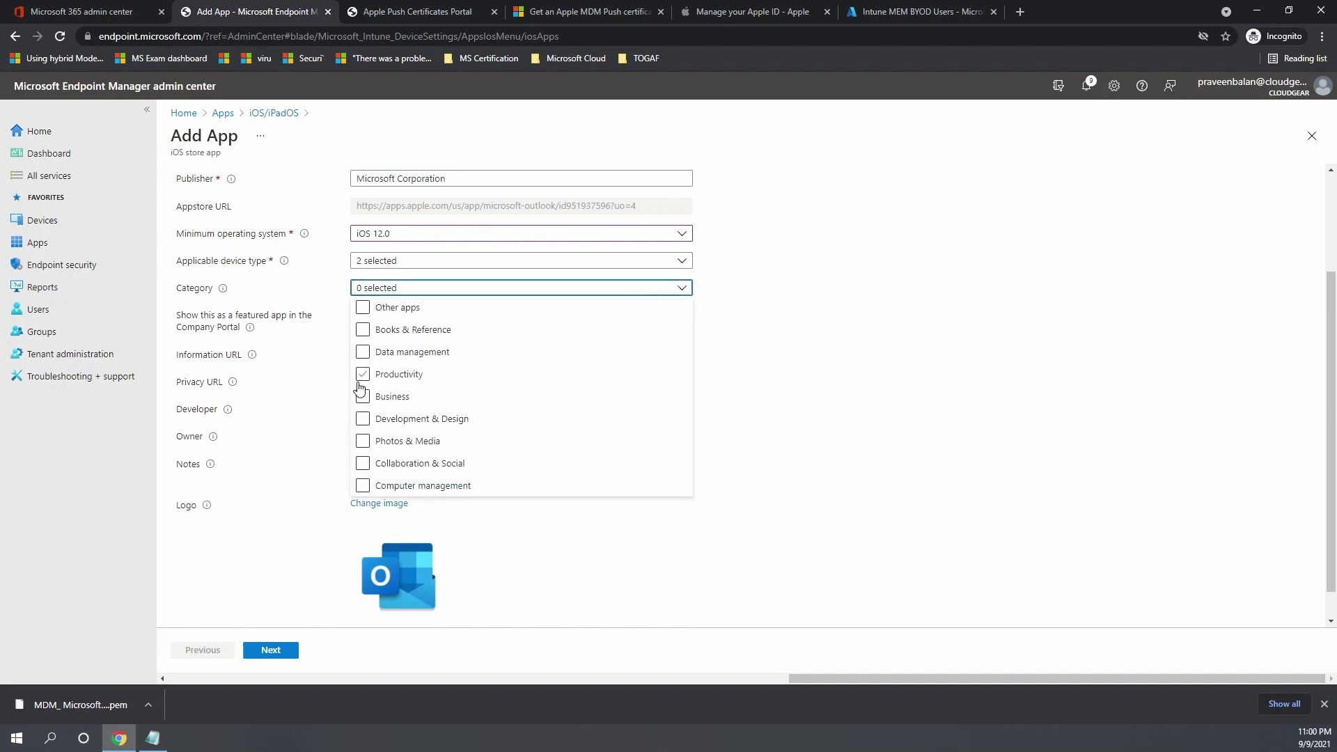
left_click(418, 376)
left_click(857, 413)
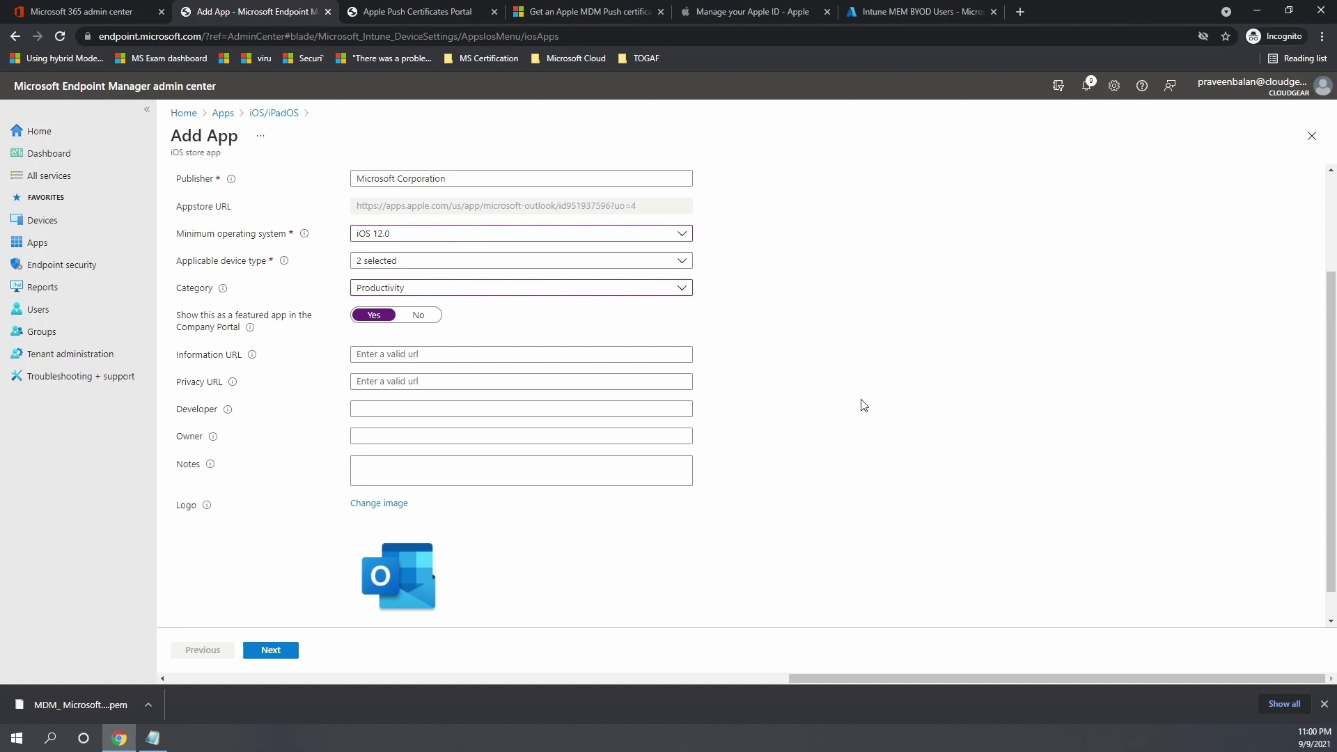
scroll(853, 405, "down", 1)
left_click(282, 649)
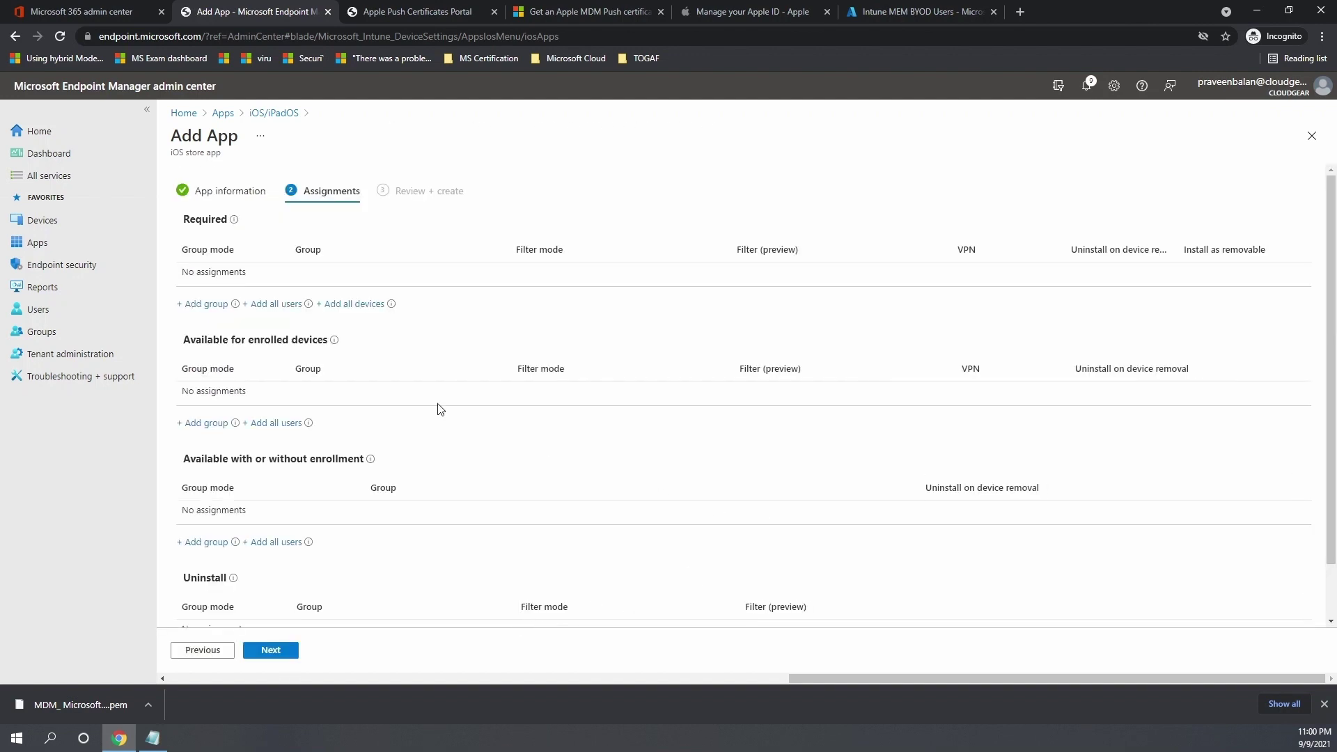
Make Outlook Required for the Intune MEM BYOD Users group and proceed to review
left_click(207, 304)
left_click(1056, 366)
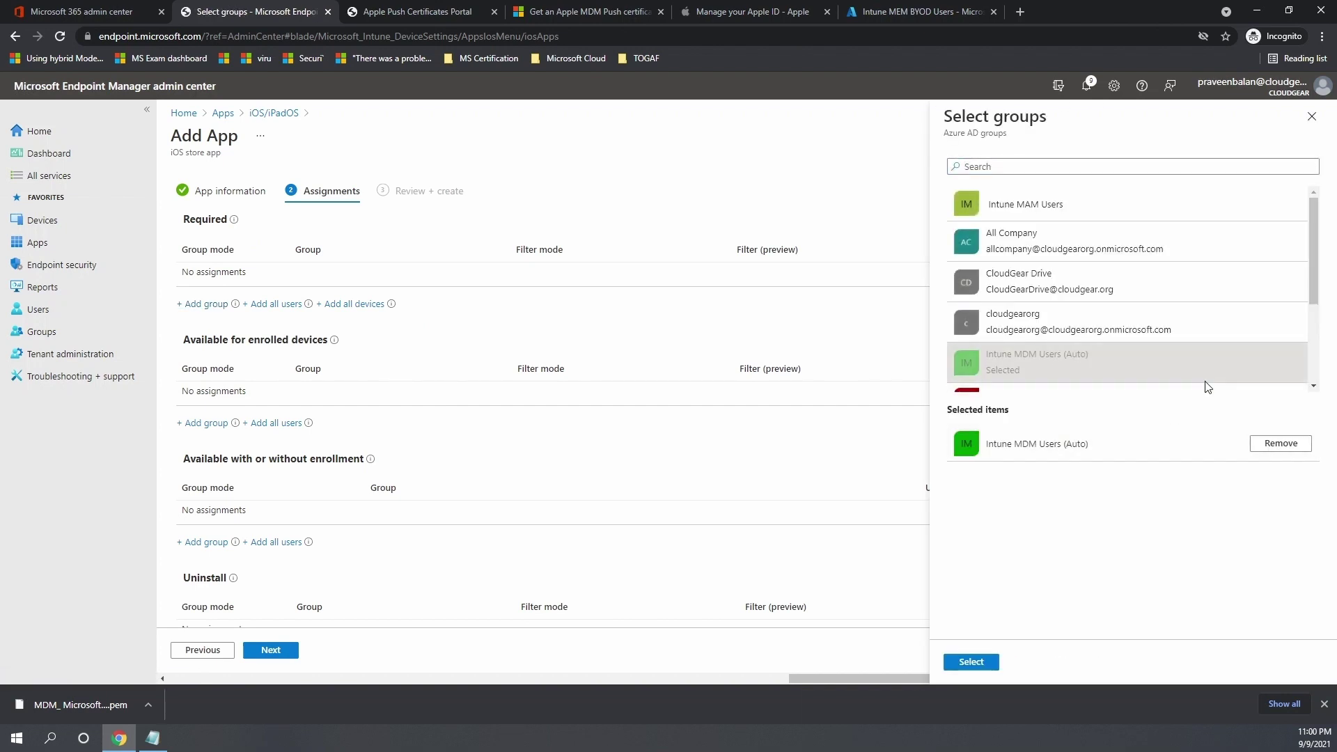
scroll(1161, 334, "down", 2)
left_click(1124, 323)
left_click(1281, 444)
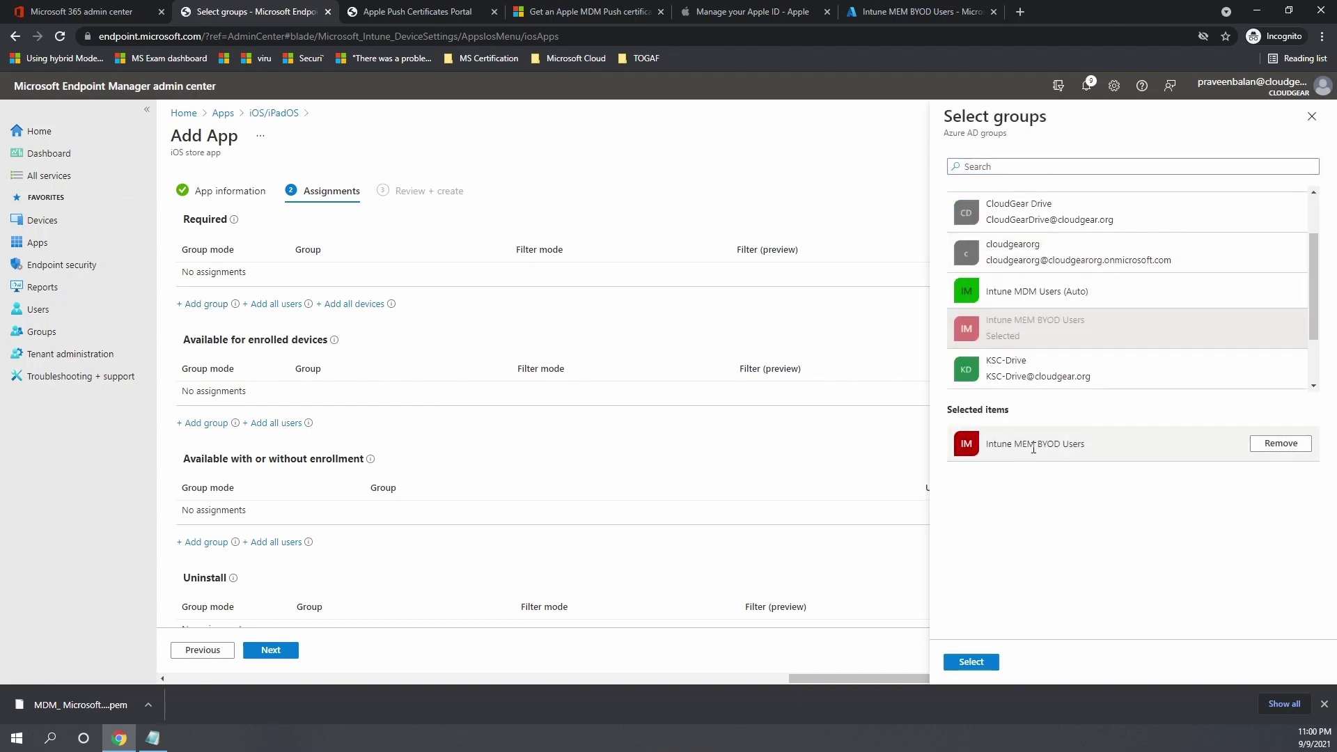
left_click(971, 661)
left_click(271, 651)
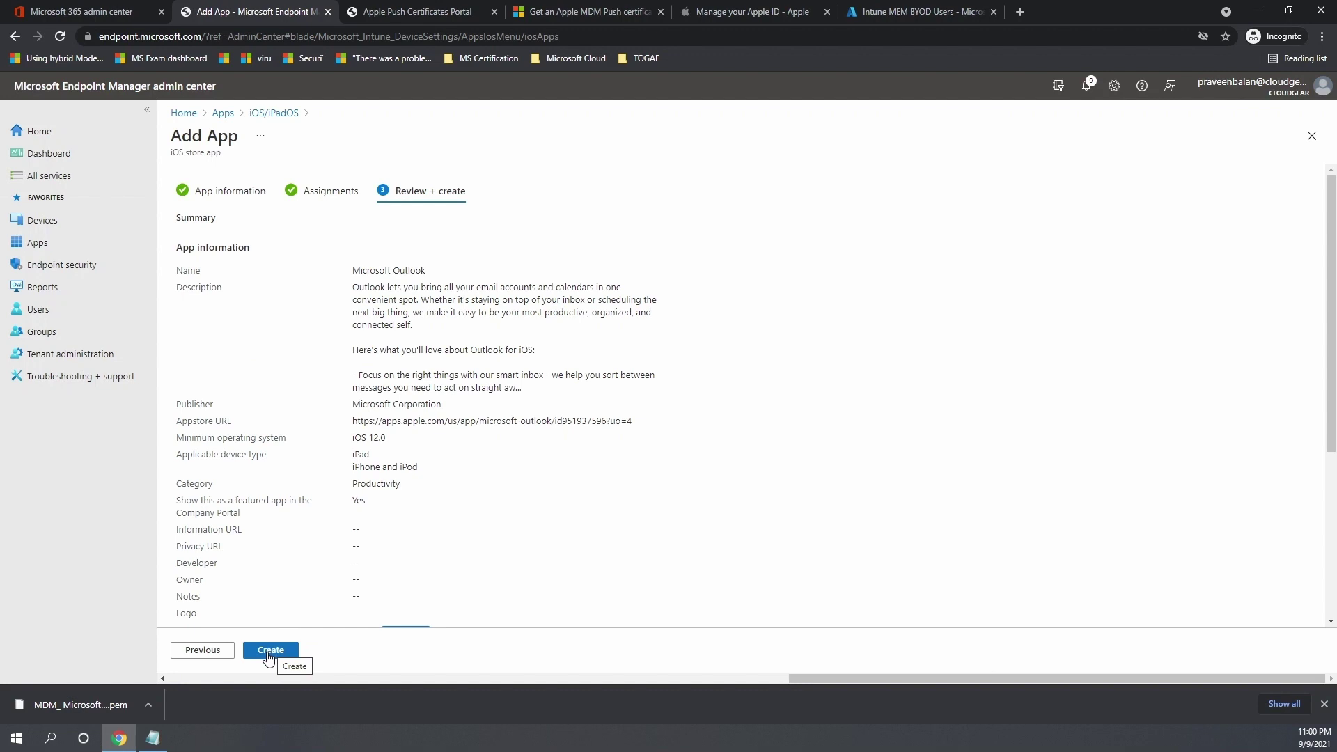
Create the Microsoft Outlook app and return to the iOS/iPadOS apps list
left_click(269, 653)
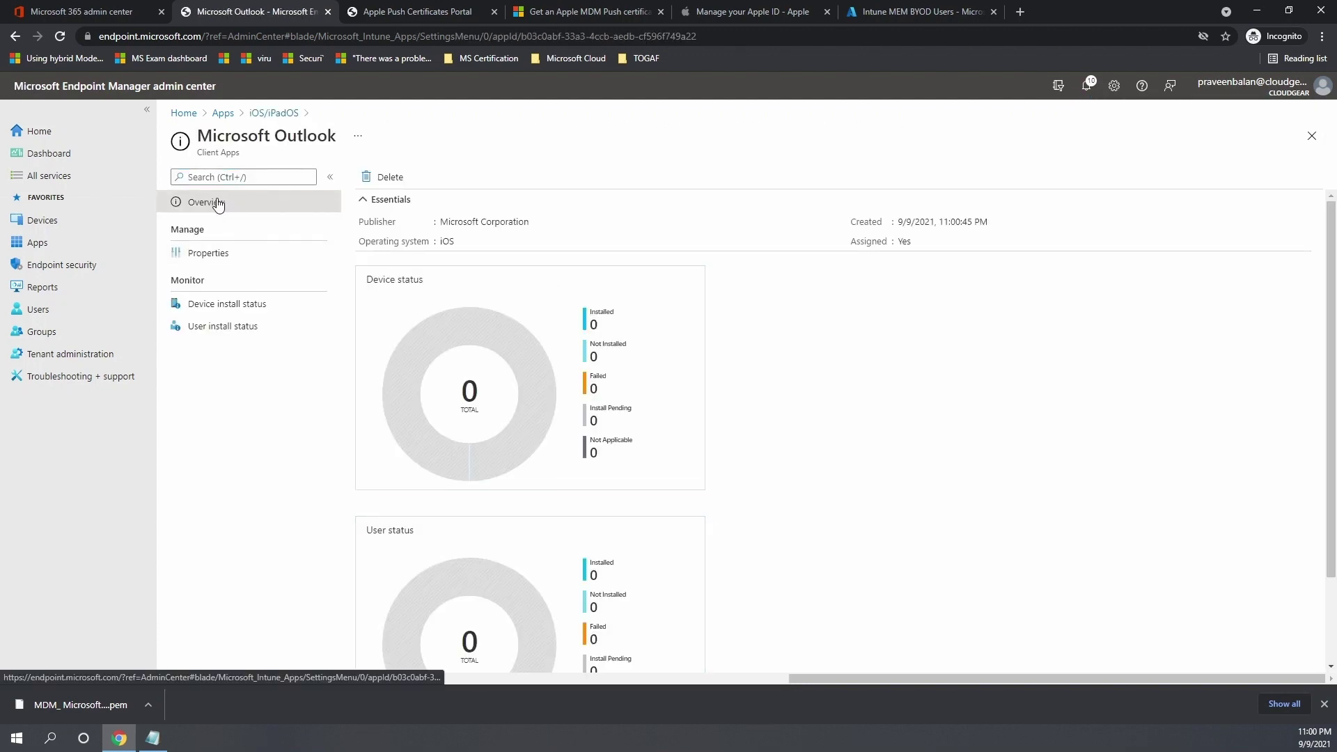
left_click(259, 113)
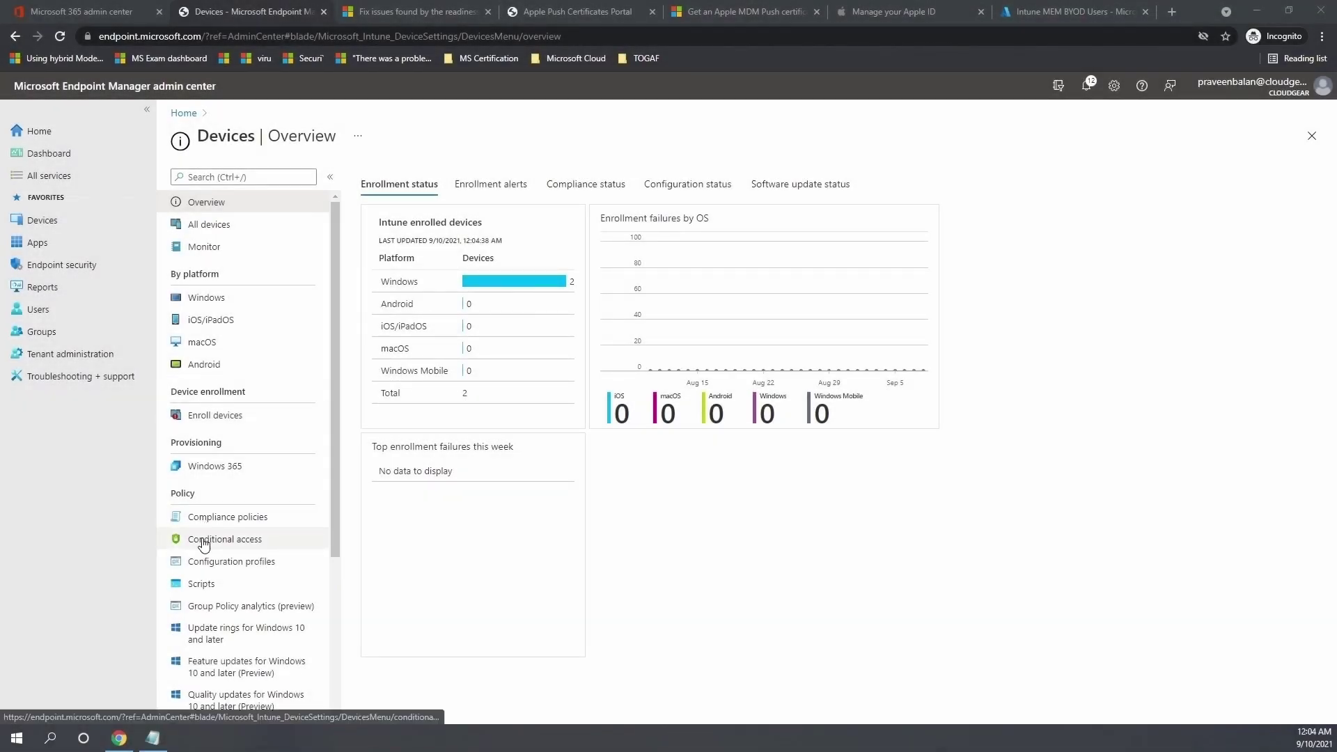
Start a new conditional access policy targeting Intune MEM BYOD Users and Office 365
left_click(226, 539)
left_click(388, 301)
left_click(402, 379)
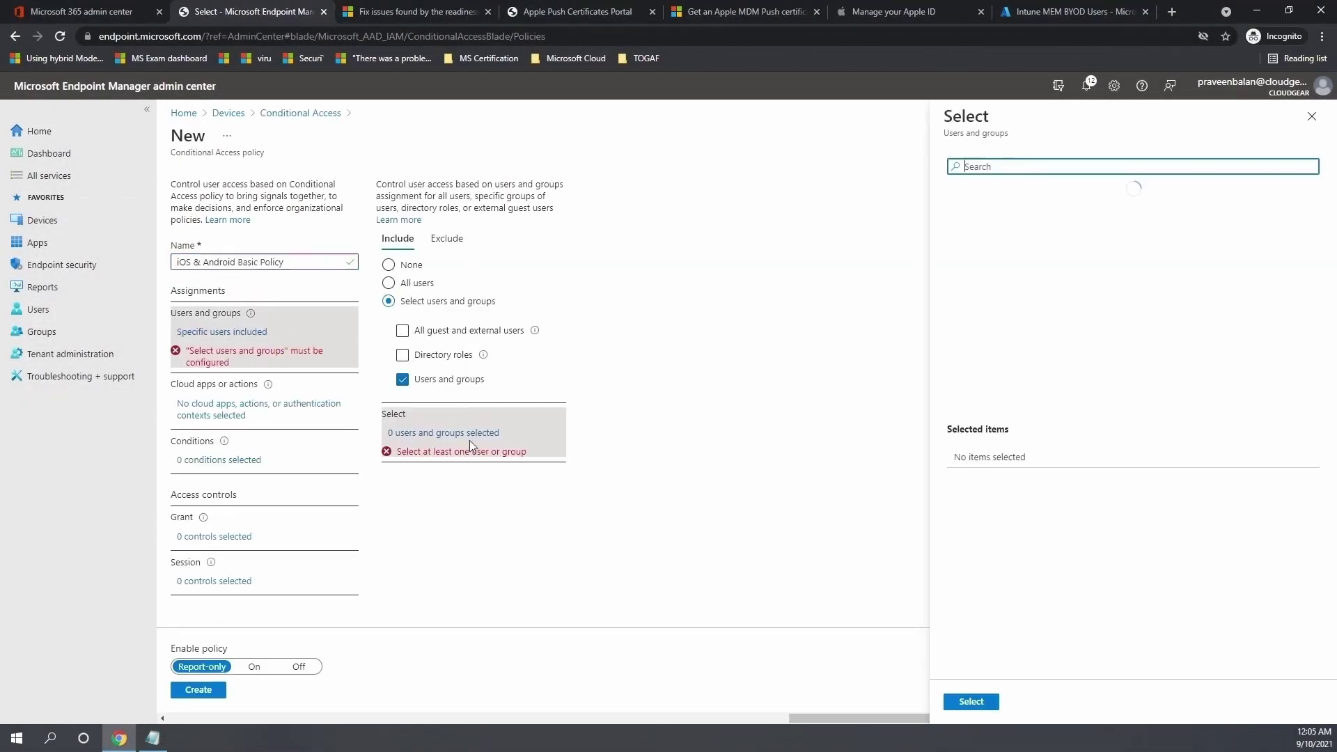
left_click(968, 346)
left_click(968, 699)
left_click(216, 377)
left_click(388, 329)
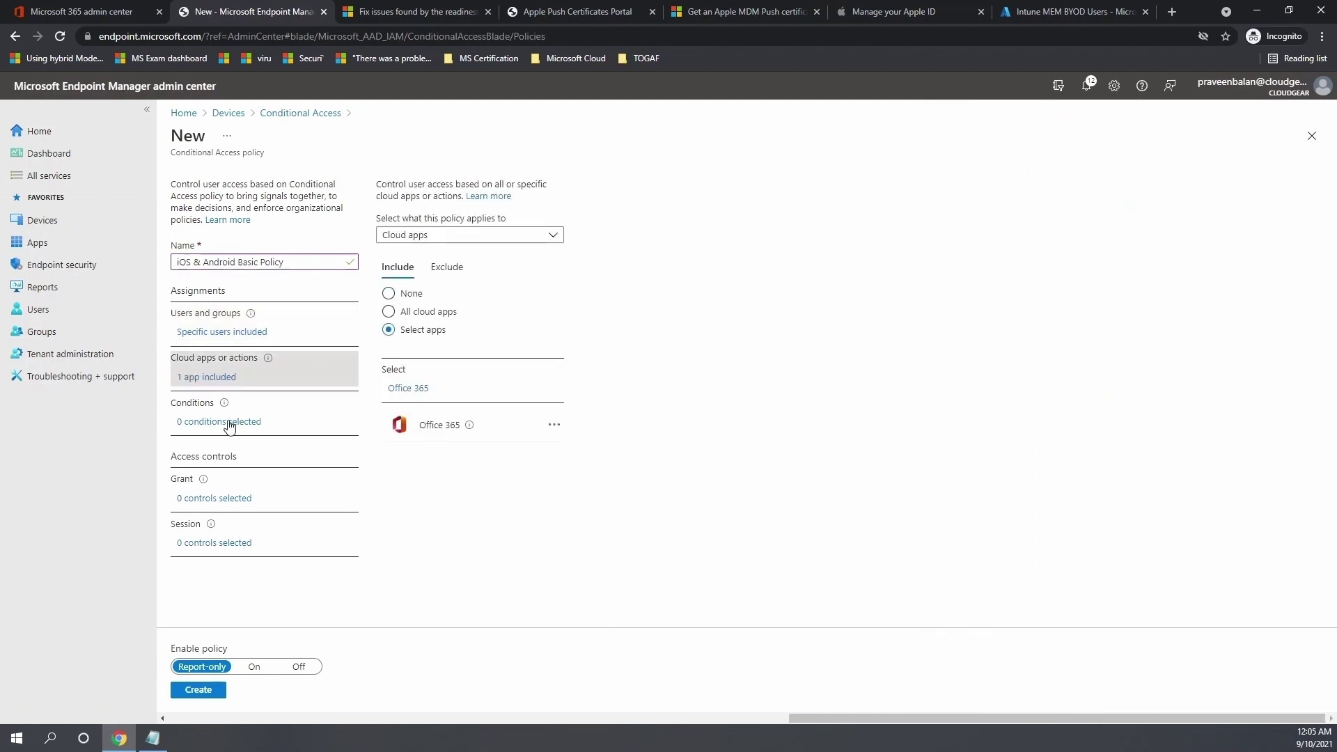
left_click(223, 423)
Set the client apps condition, require a compliant device, turn the policy On, and create it
left_click(409, 334)
left_click(412, 436)
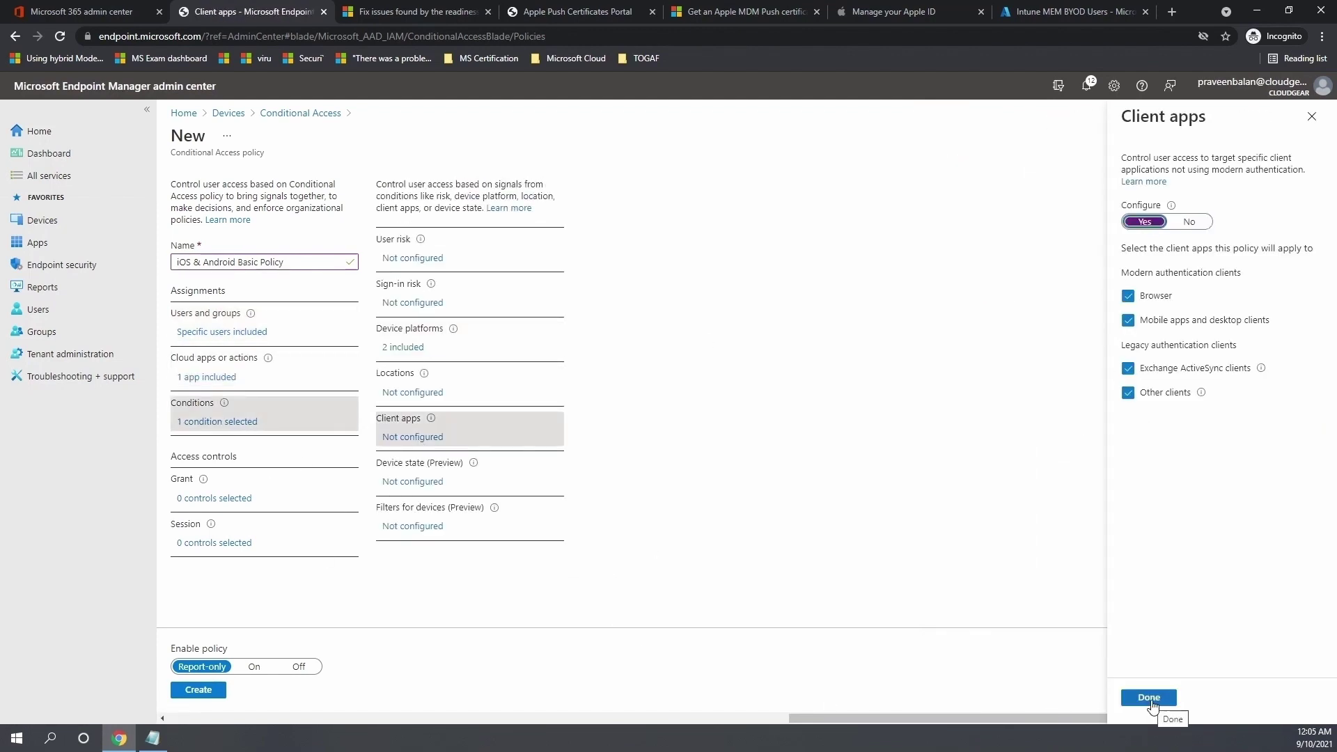
left_click(1152, 701)
left_click(214, 498)
left_click(1152, 286)
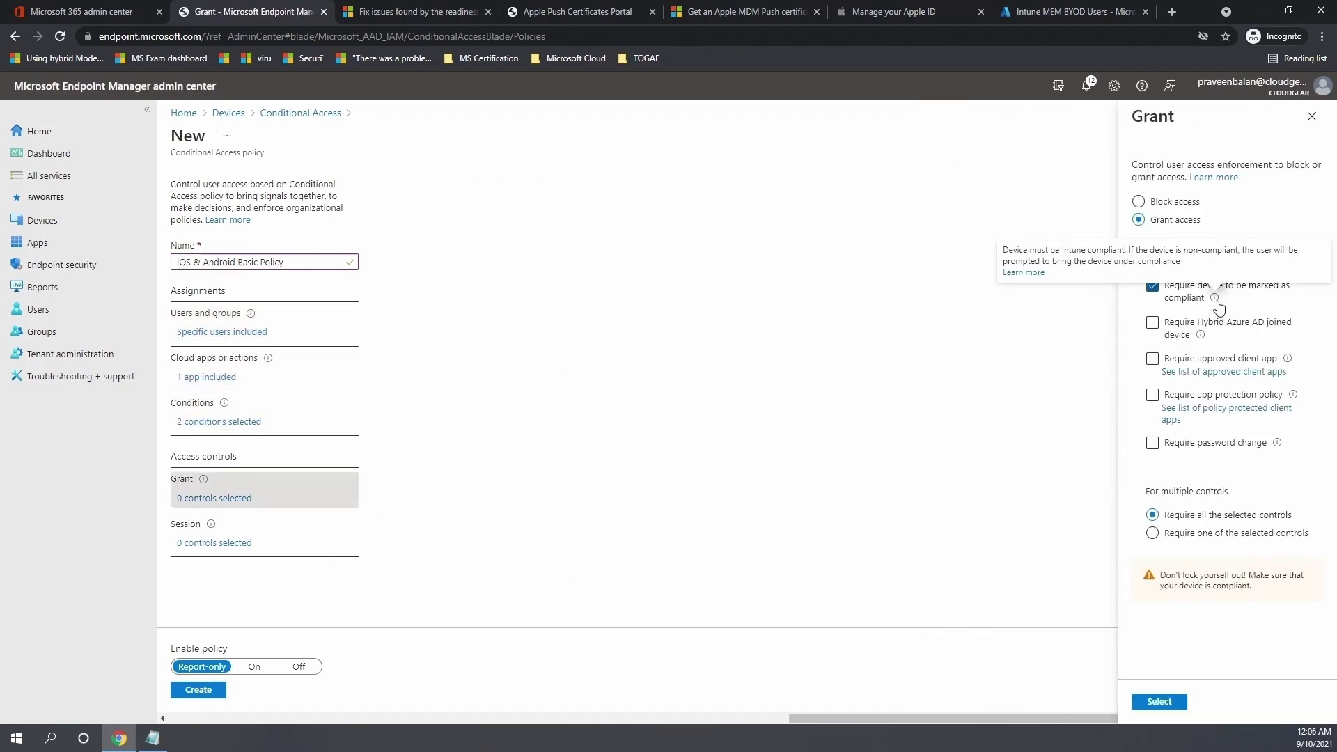
left_click(1159, 701)
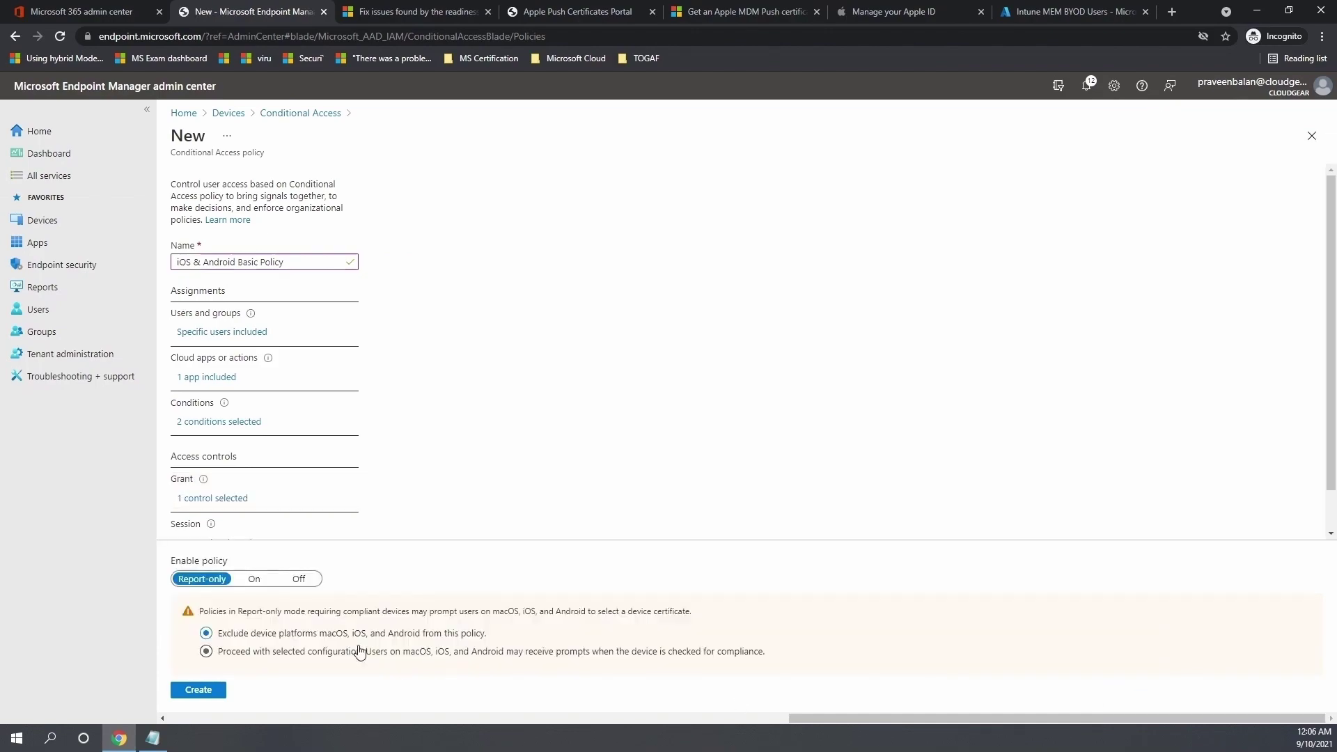
left_click(252, 576)
left_click(198, 605)
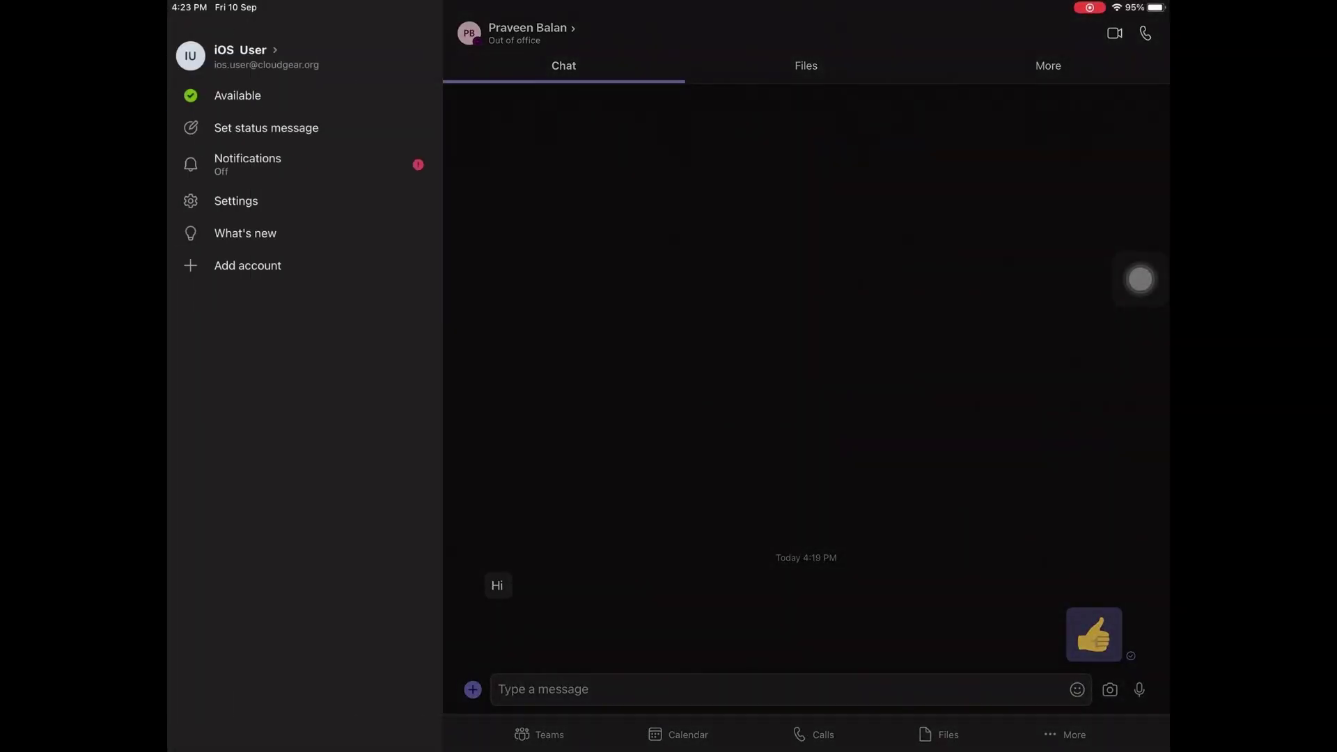
Enter the work account's password in Teams and sign in
left_click(236, 200)
scroll(668, 383, "down", 2)
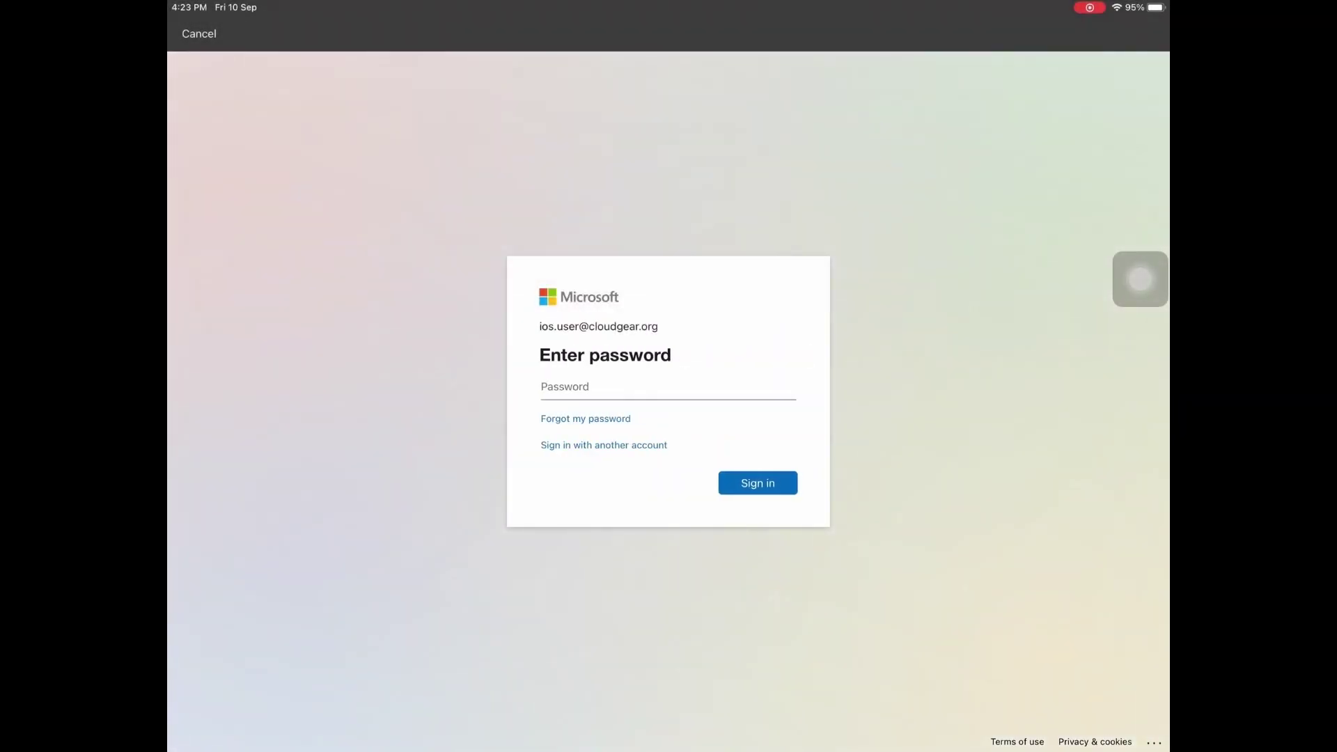
left_click(626, 387)
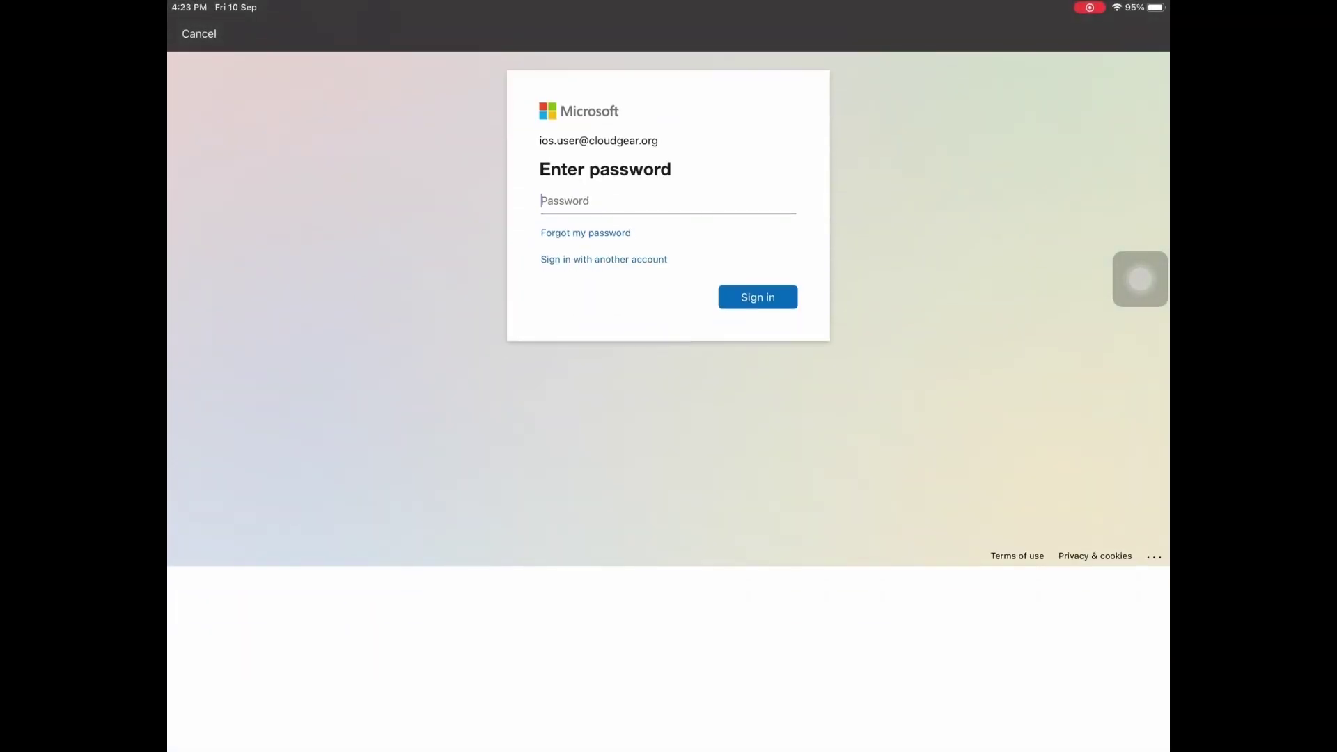
type("••")
key("Return")
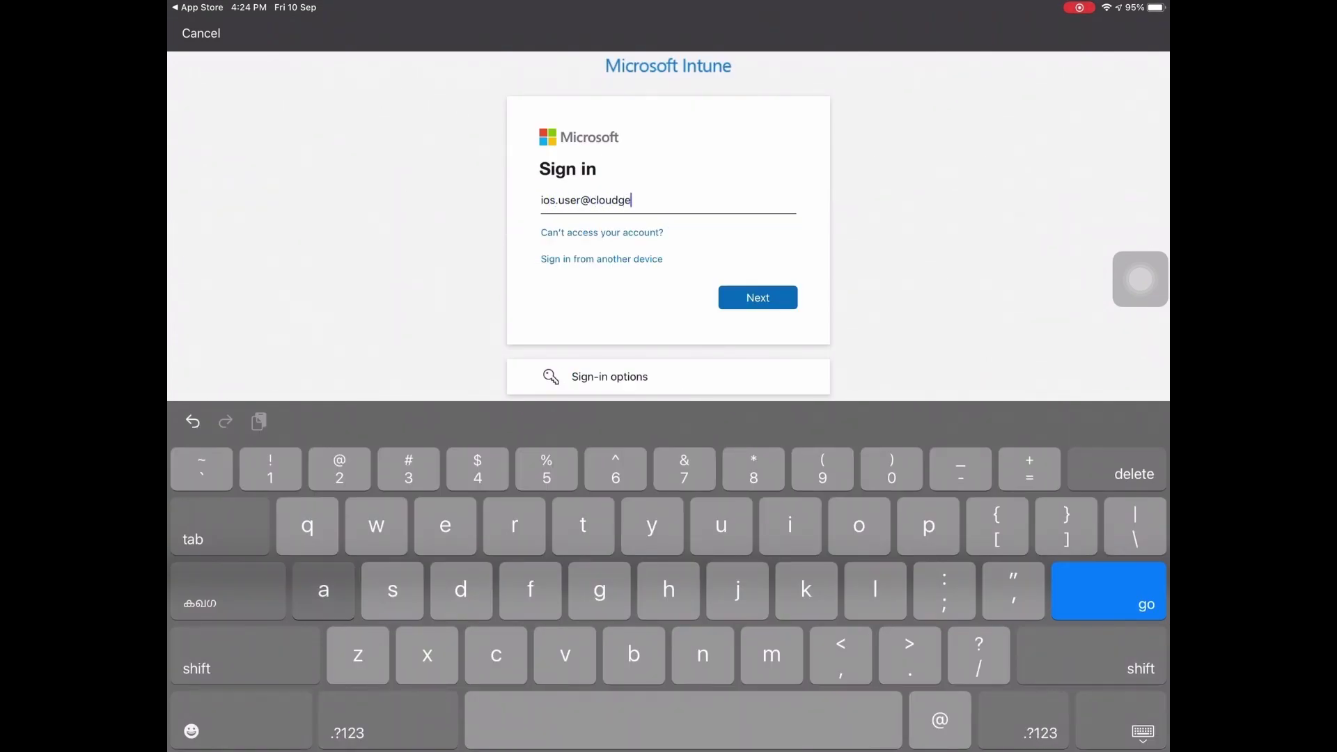
Sign in to Company Portal with the work account e-mail and password
key("Return")
type("********")
key("Return")
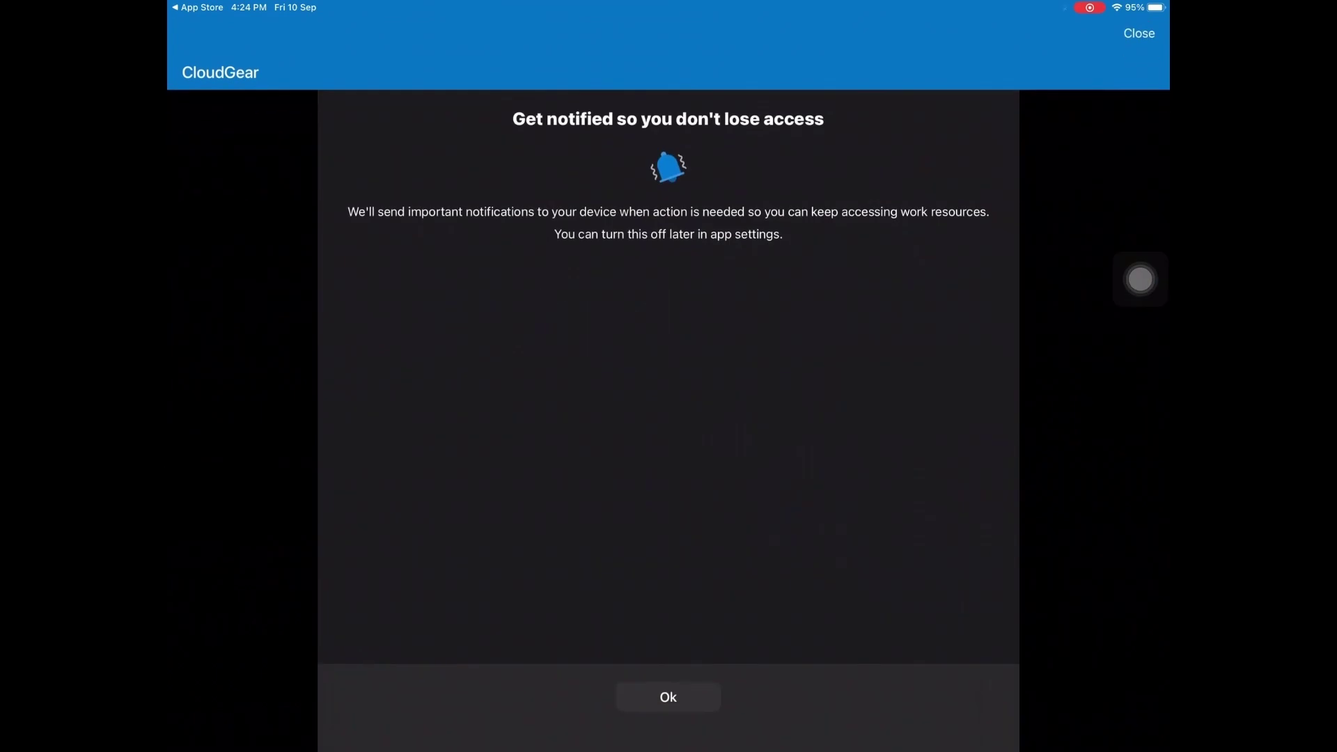
Allow notifications, accept the privacy information and download the CloudGear management profile
left_click(668, 697)
left_click(717, 426)
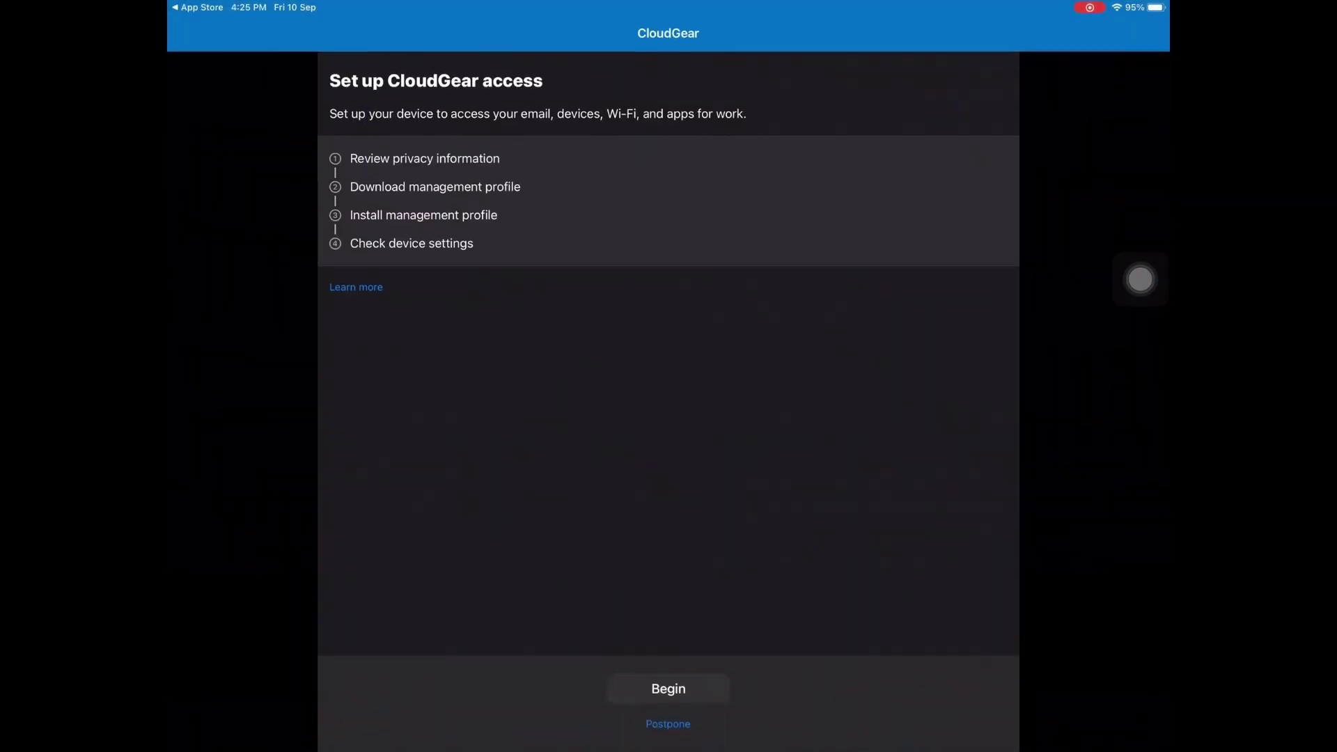
left_click(669, 688)
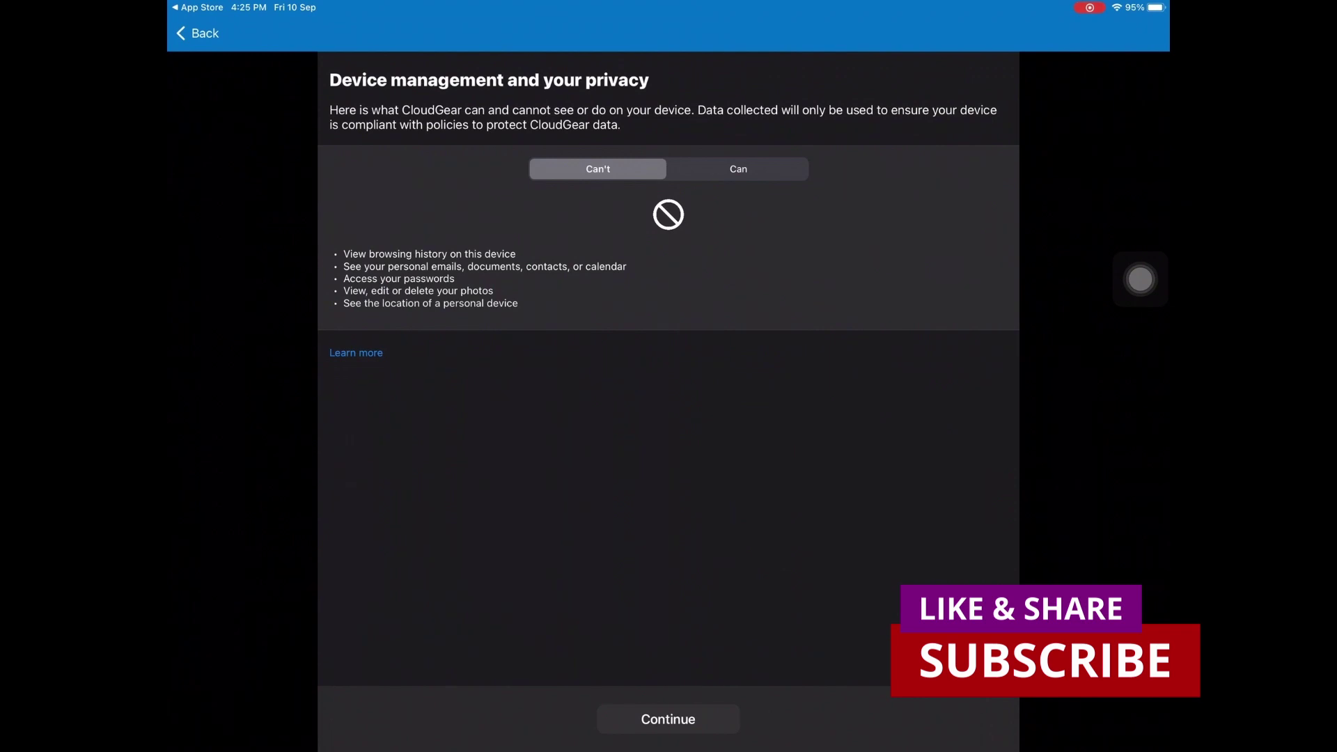
left_click(669, 719)
left_click(668, 689)
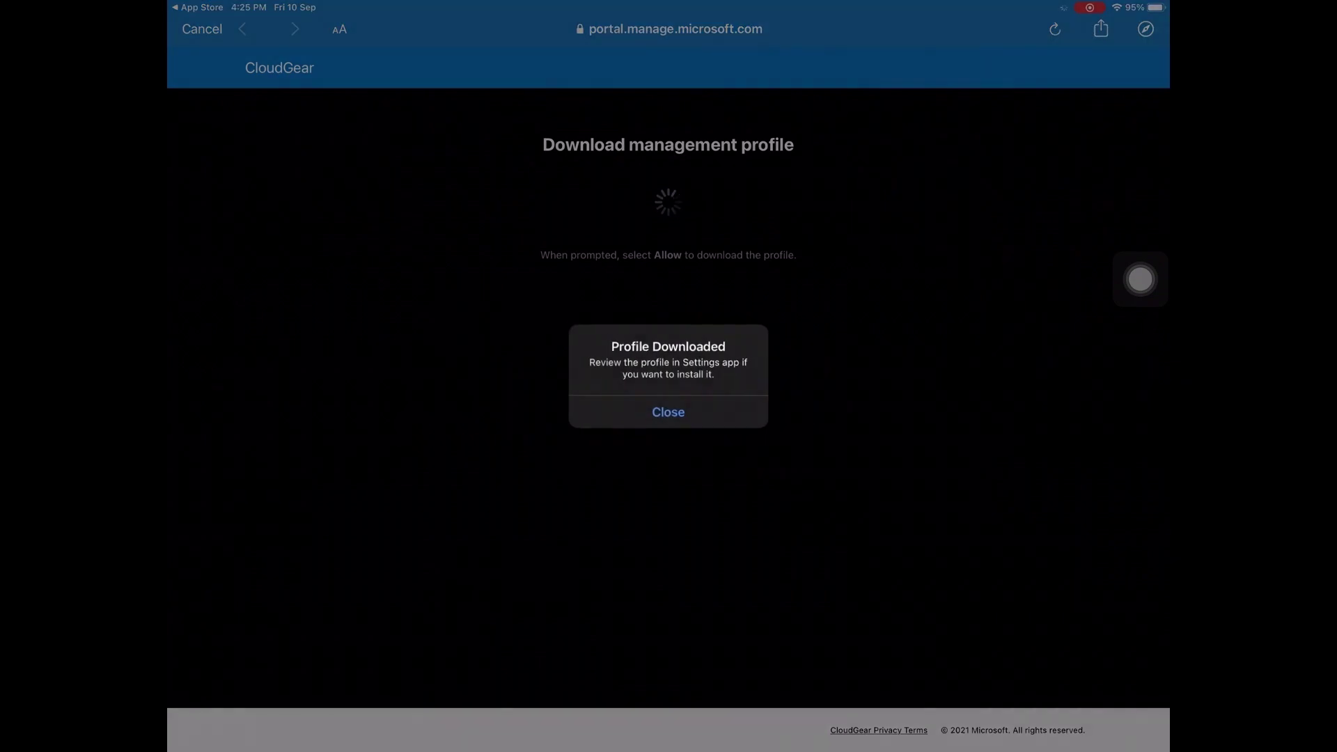
left_click(668, 412)
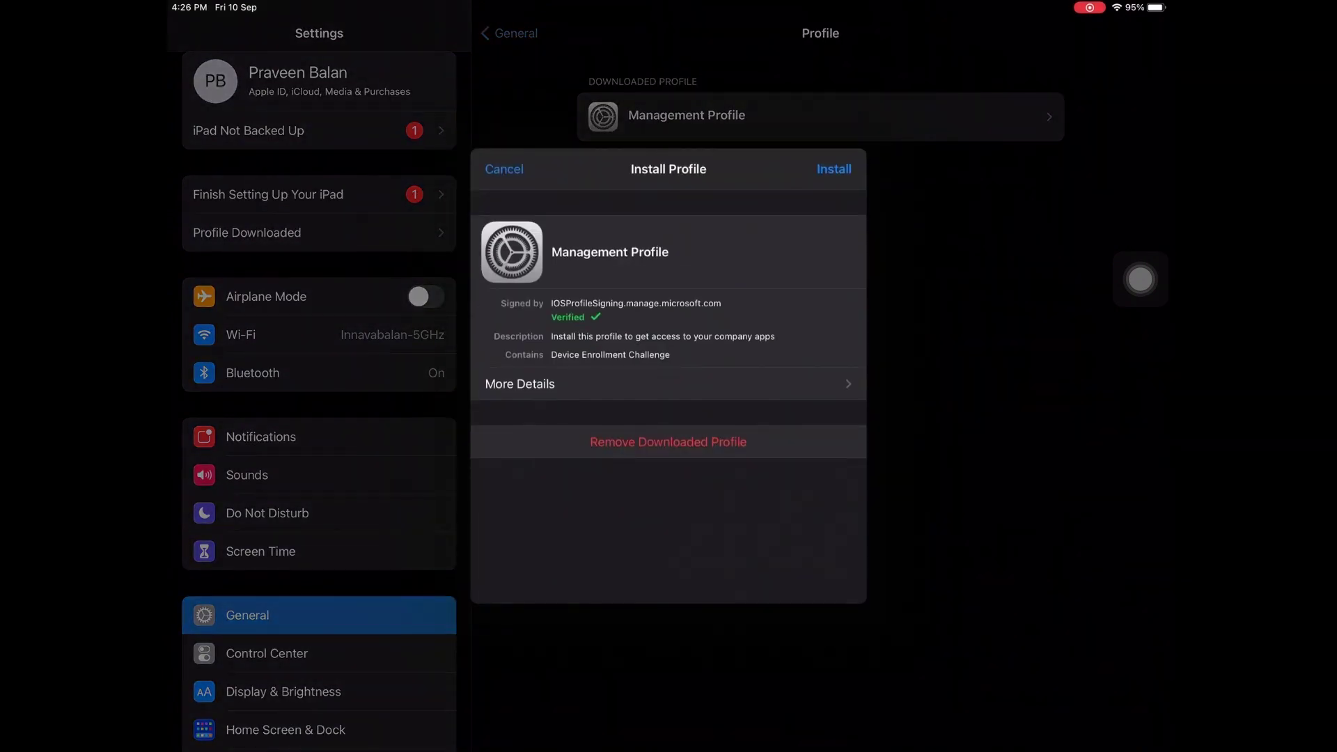
Install and trust the CloudGear Management Profile, then view its details under Device Management
left_click(834, 169)
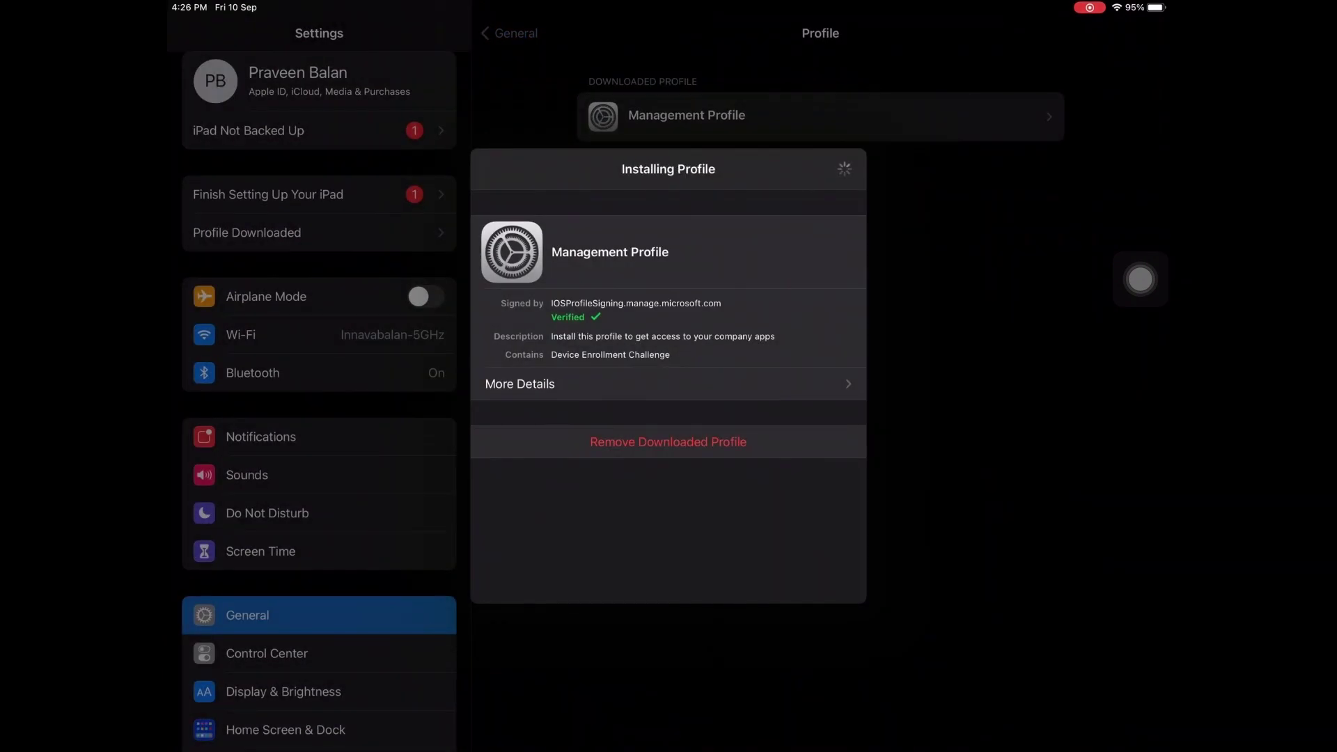
left_click(716, 421)
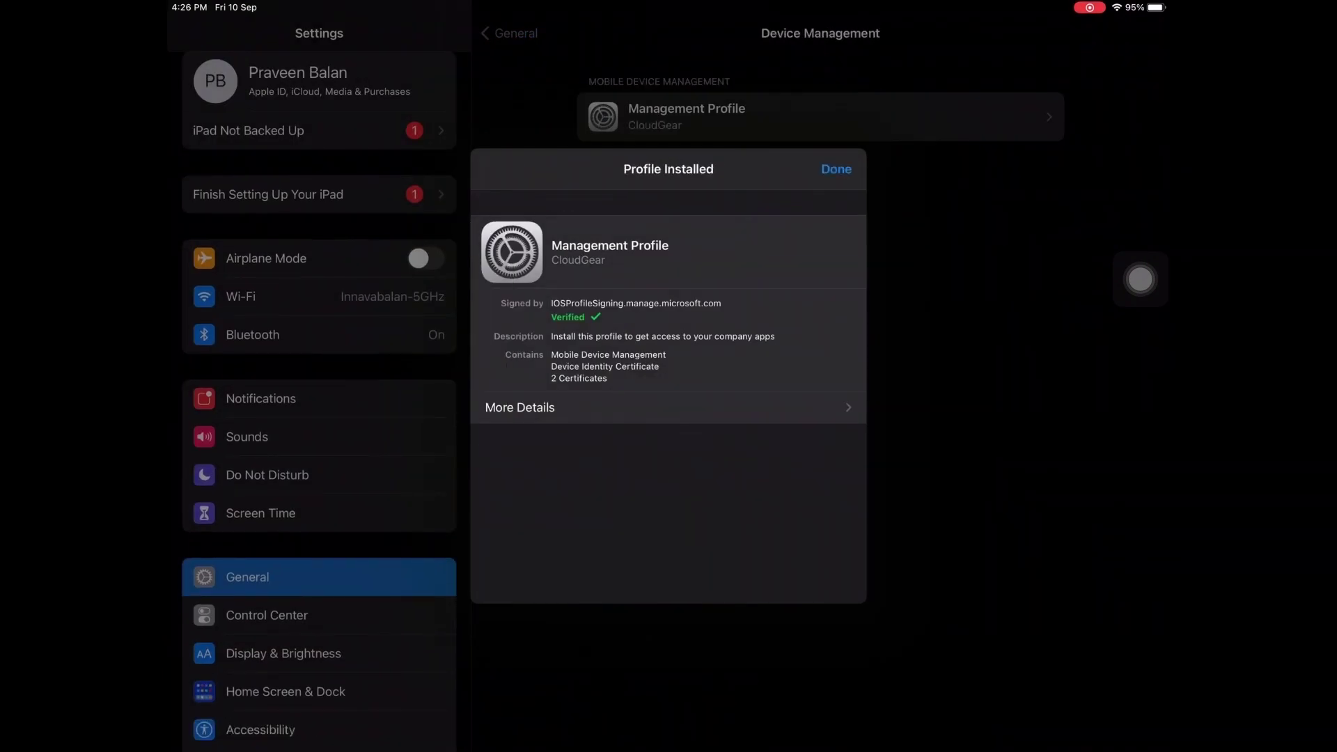
left_click(836, 169)
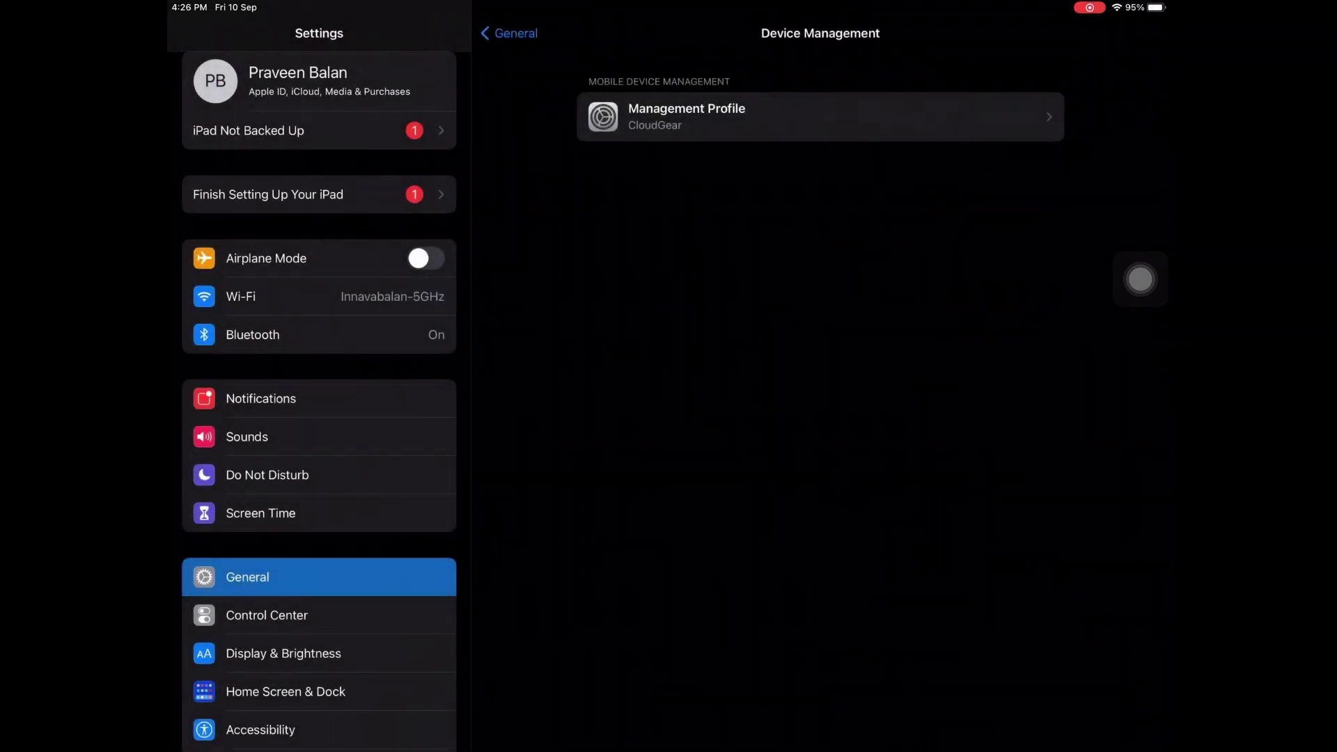
left_click(766, 116)
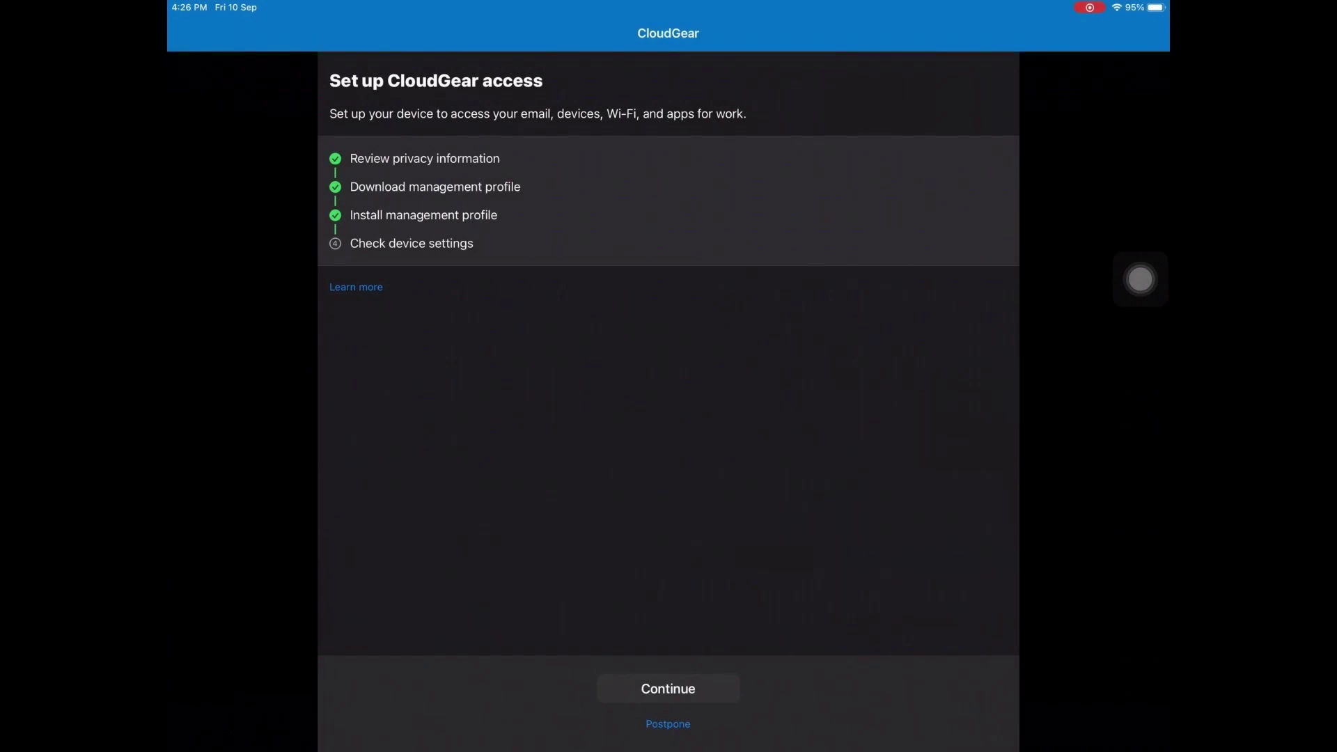
Pass the device settings check to finish all four CloudGear setup steps, then return home
left_click(668, 688)
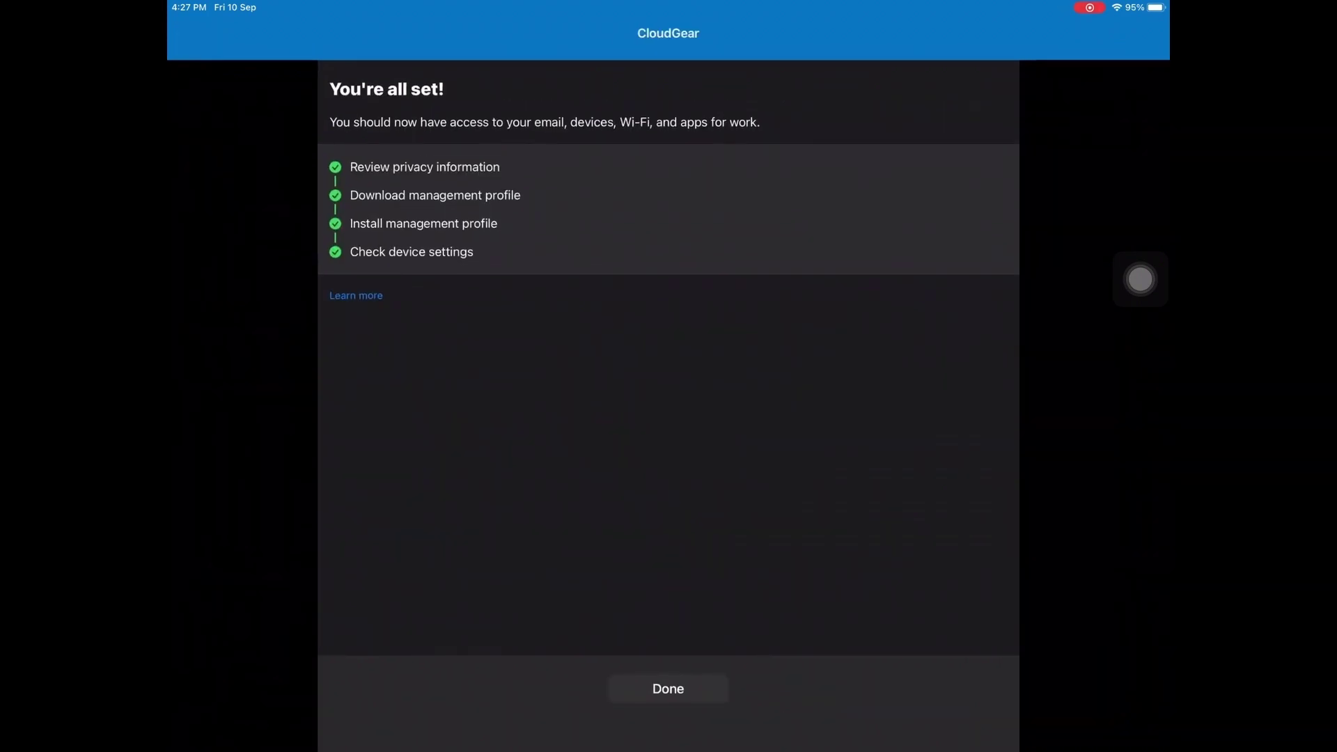
left_click(668, 689)
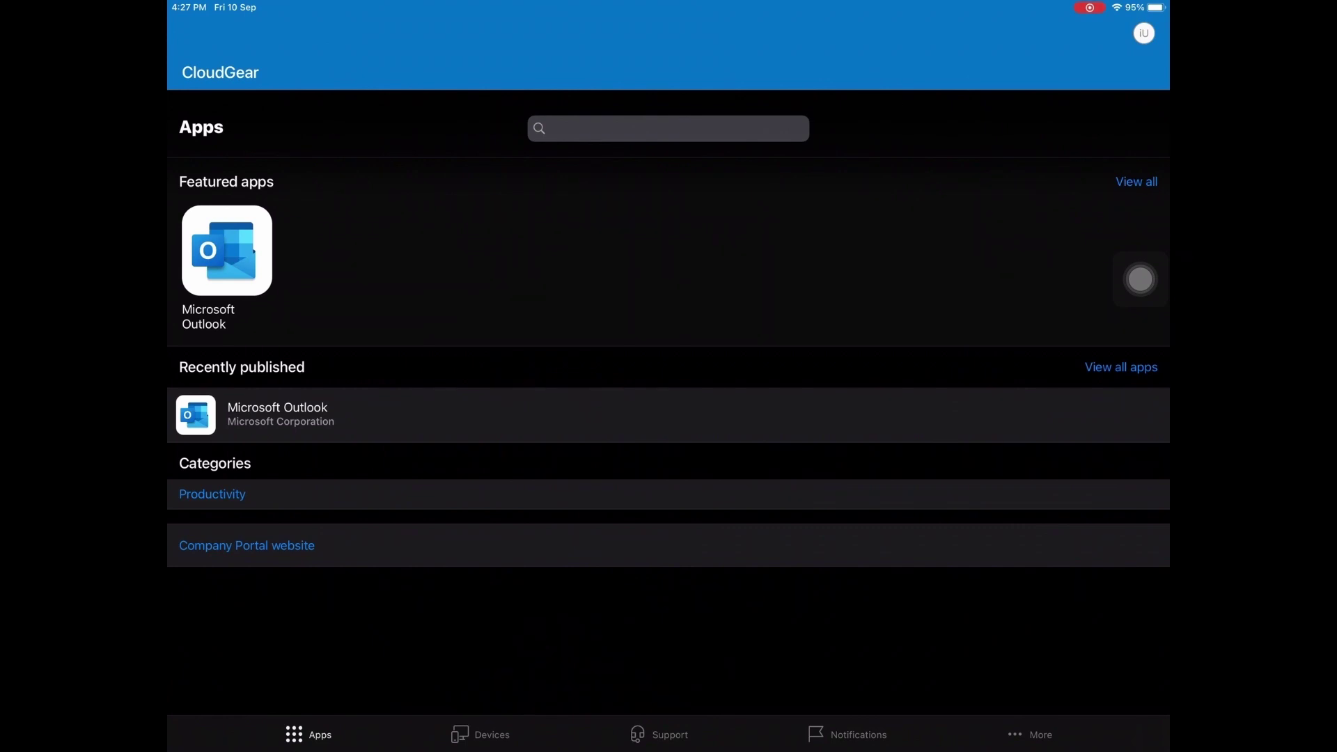
key("super+h")
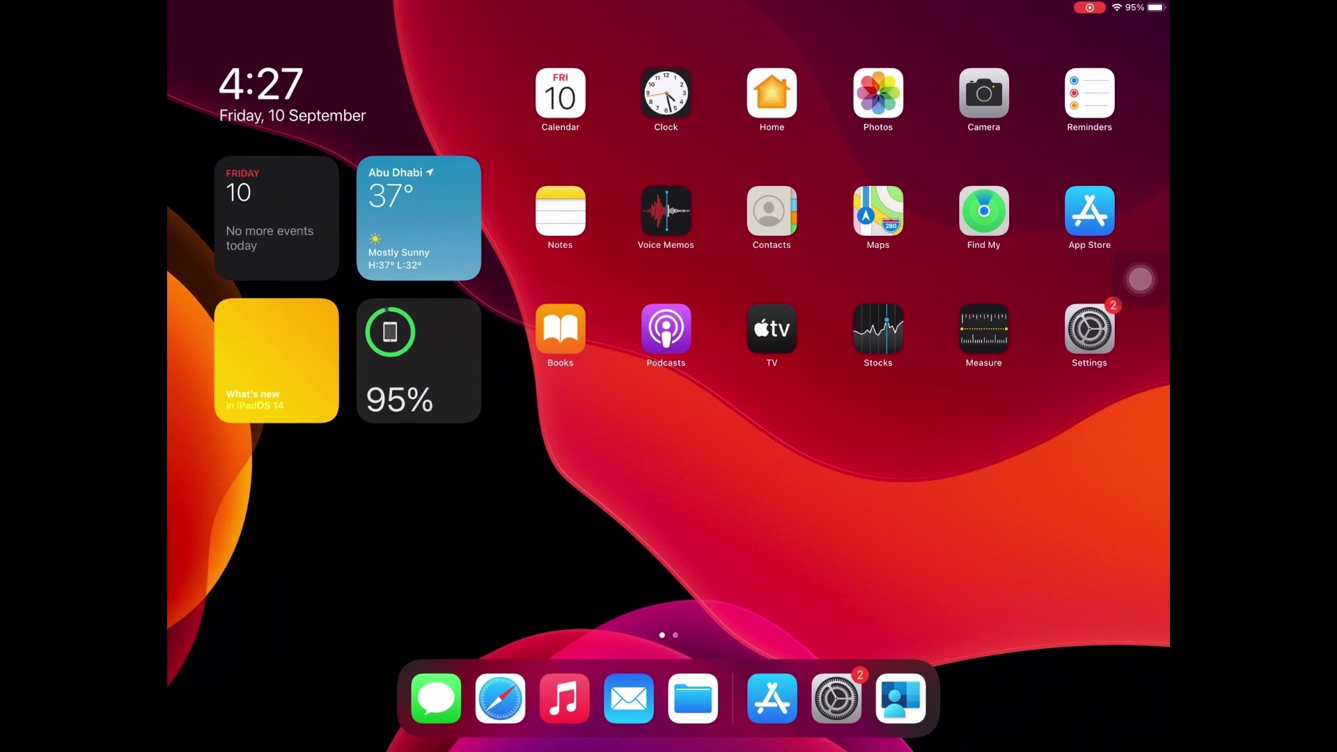
Launch Microsoft Teams from the second iPad home screen page
scroll(669, 348, "right", 5)
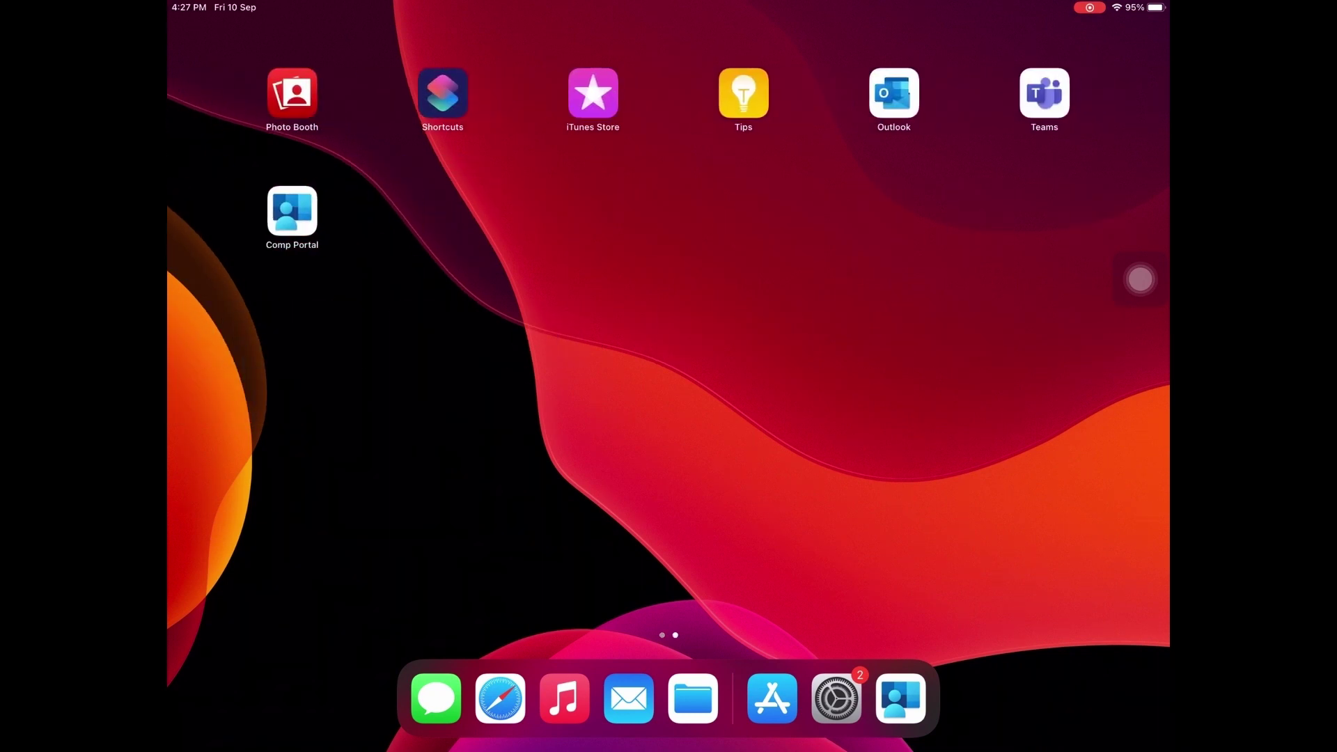
left_click(1044, 93)
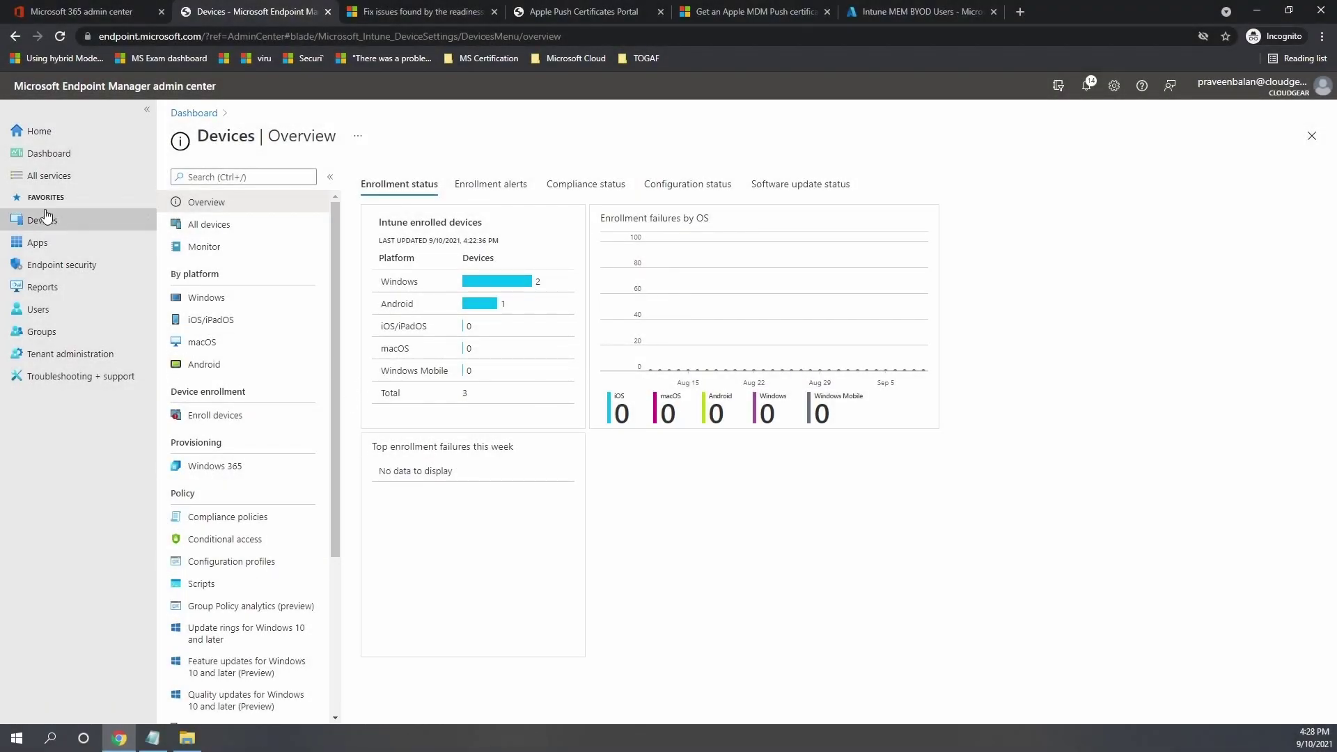
Refresh the dashboard until iOS/iPadOS shows 1, then confirm the iPad is Compliant in All devices
left_click(49, 153)
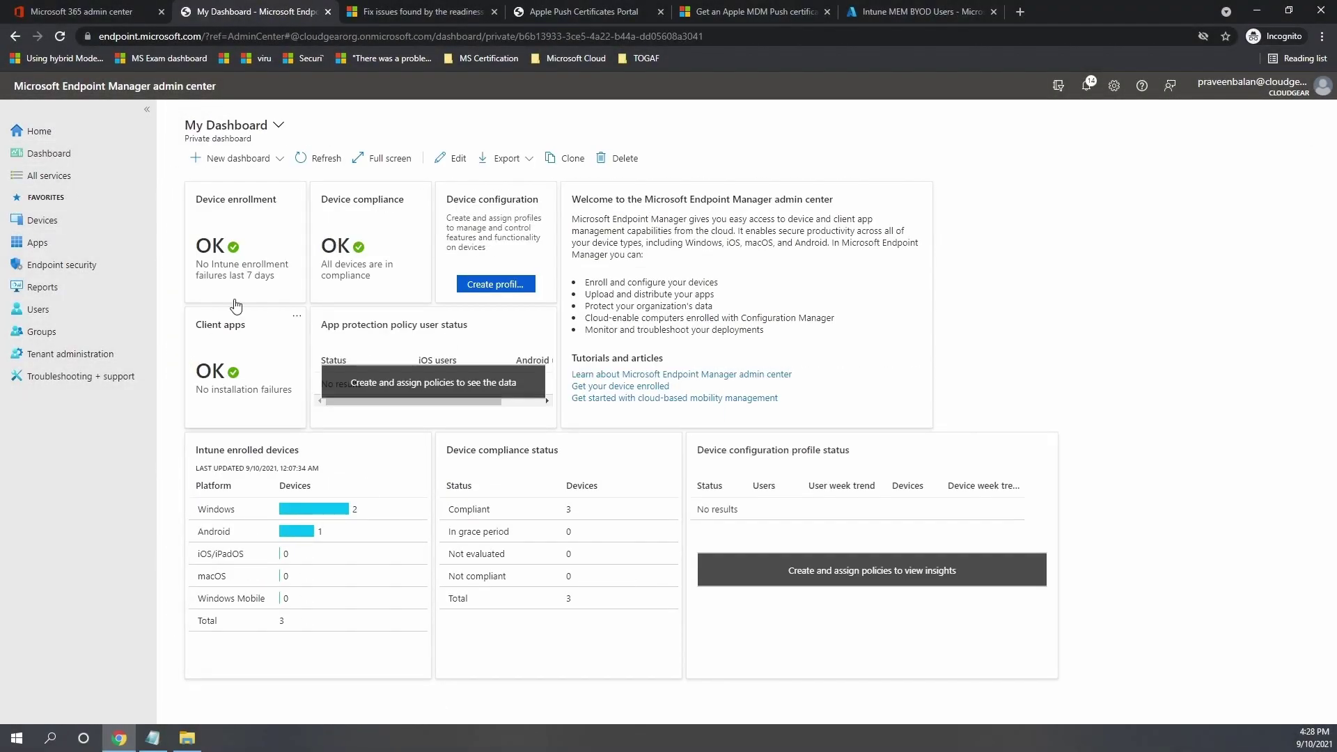
left_click(319, 158)
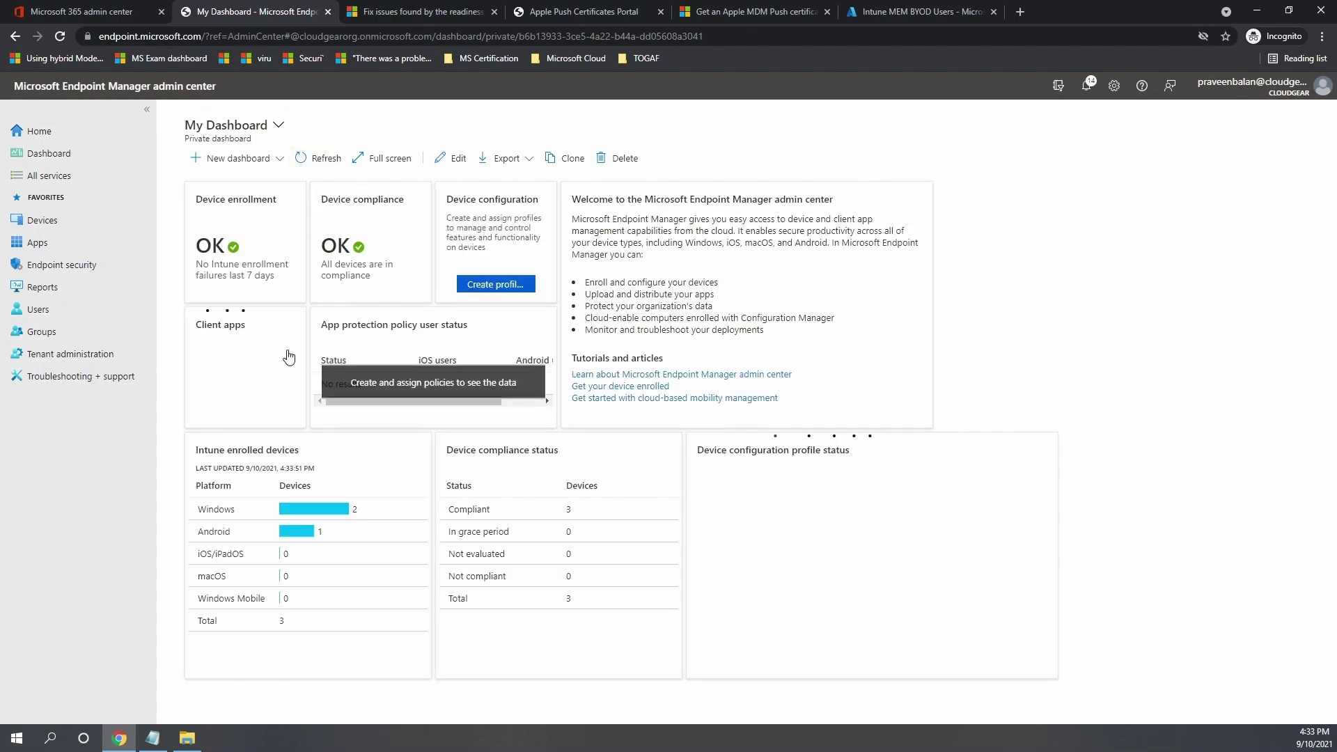
left_click(317, 159)
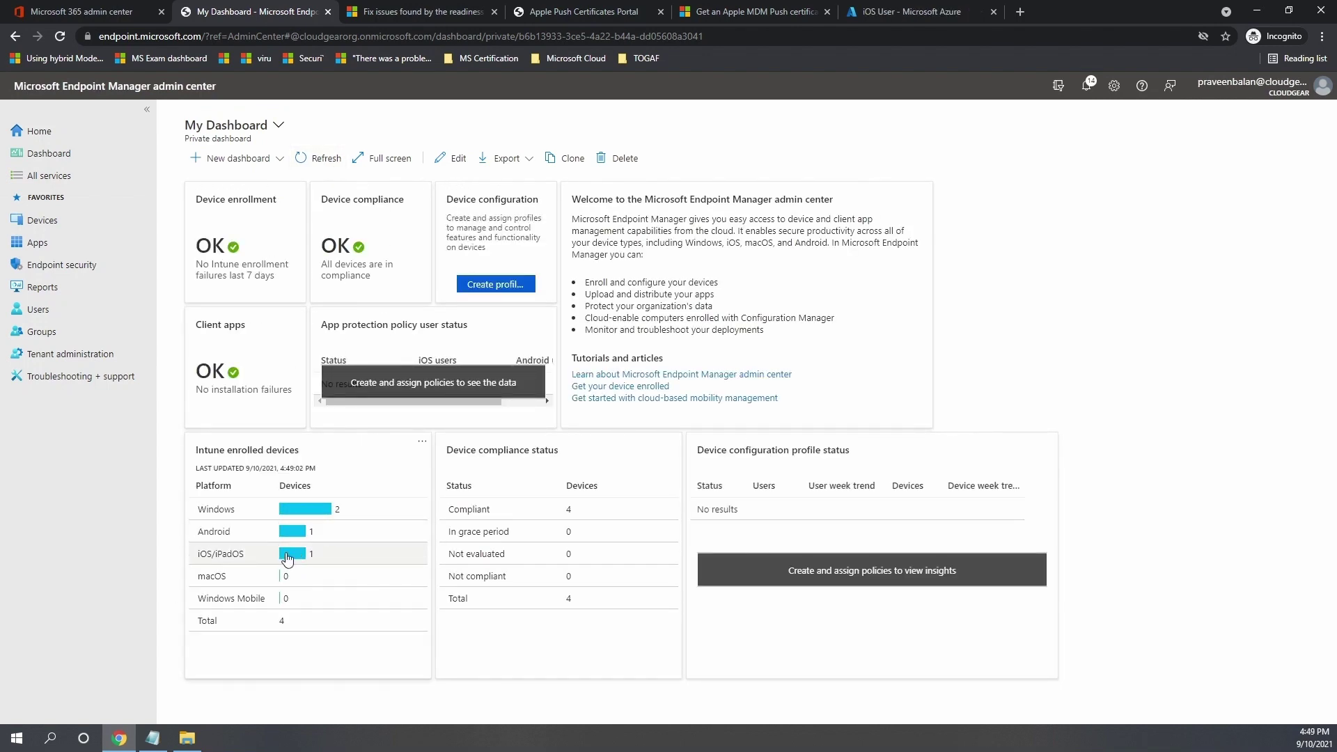
left_click(288, 555)
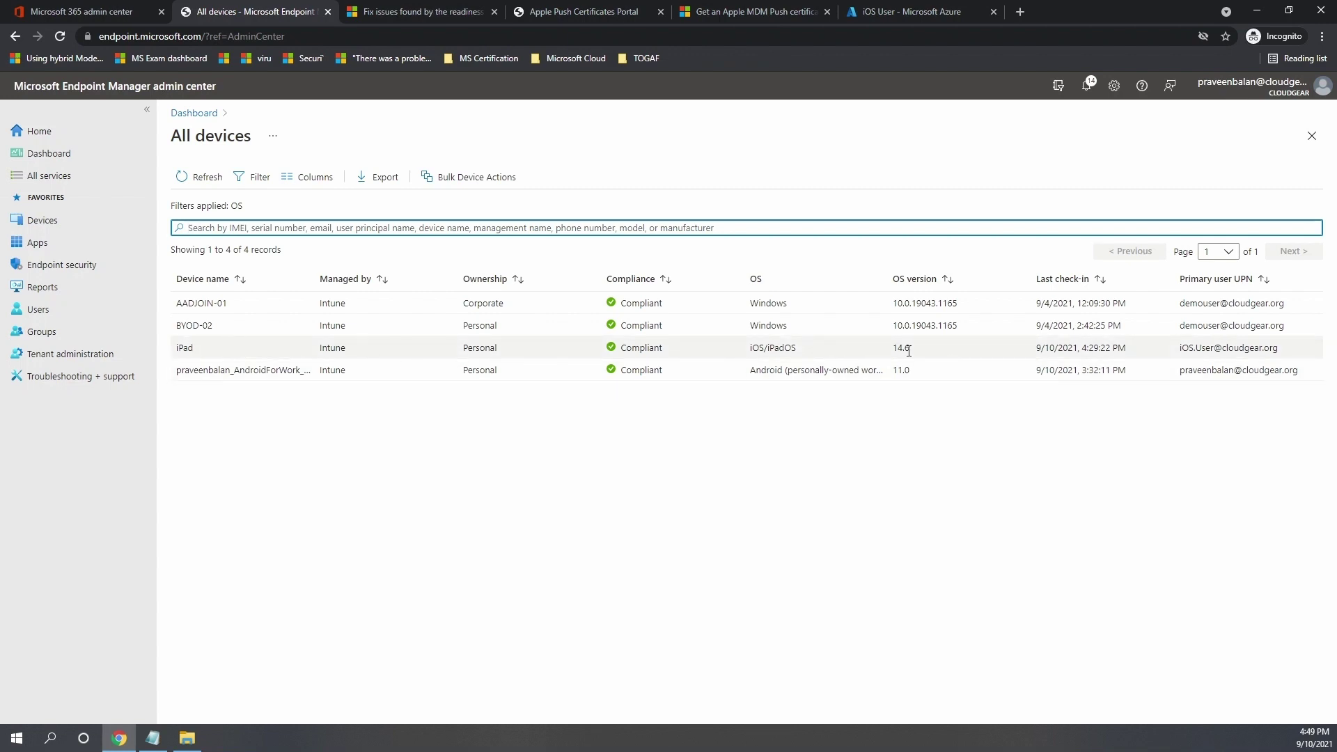
left_click(209, 178)
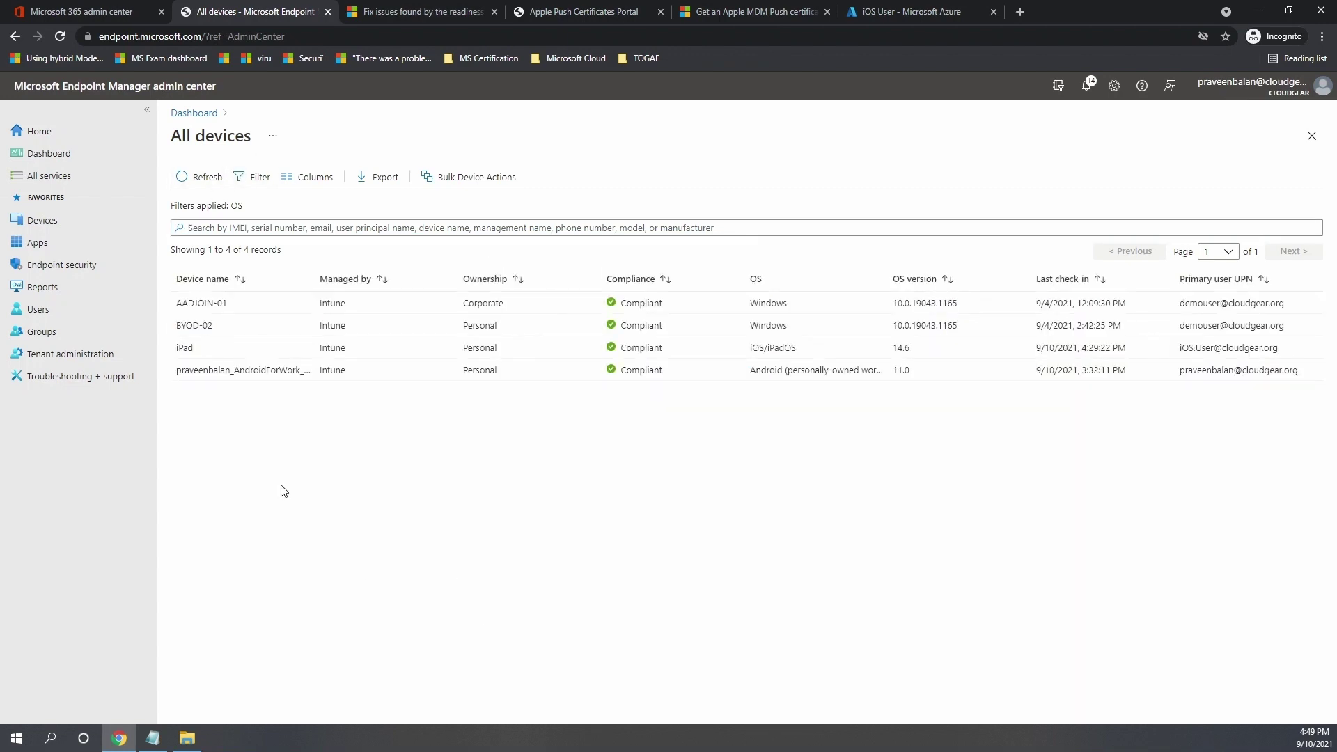